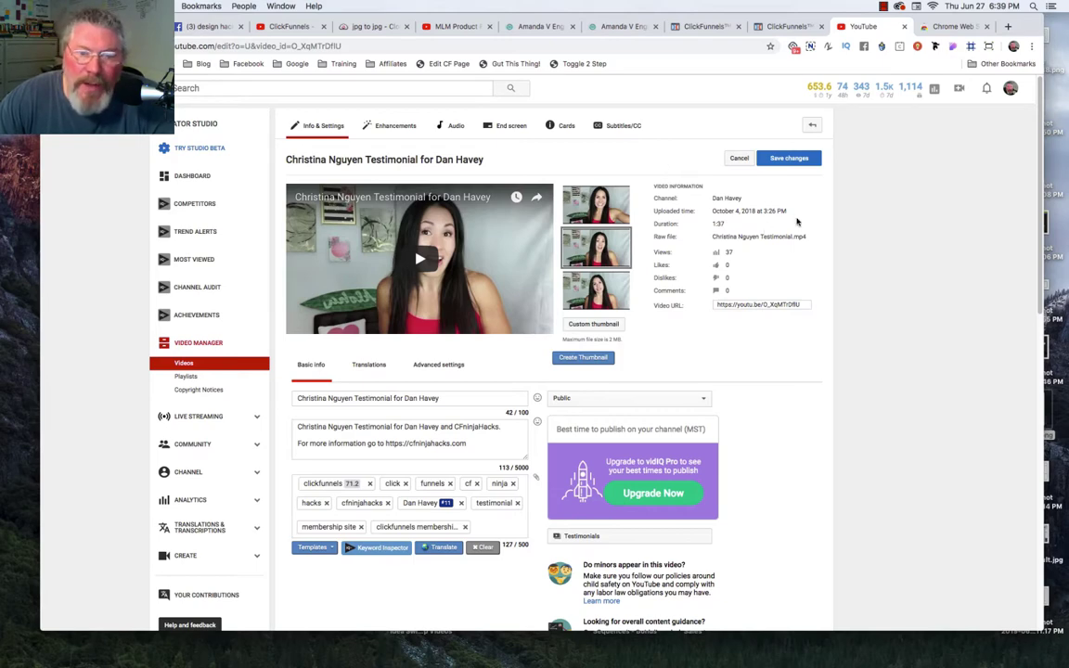
Step: Switch to the Chrome Web Store tab showing the vidIQ search results
{"action": "left_click", "coordinate": [957, 31]}
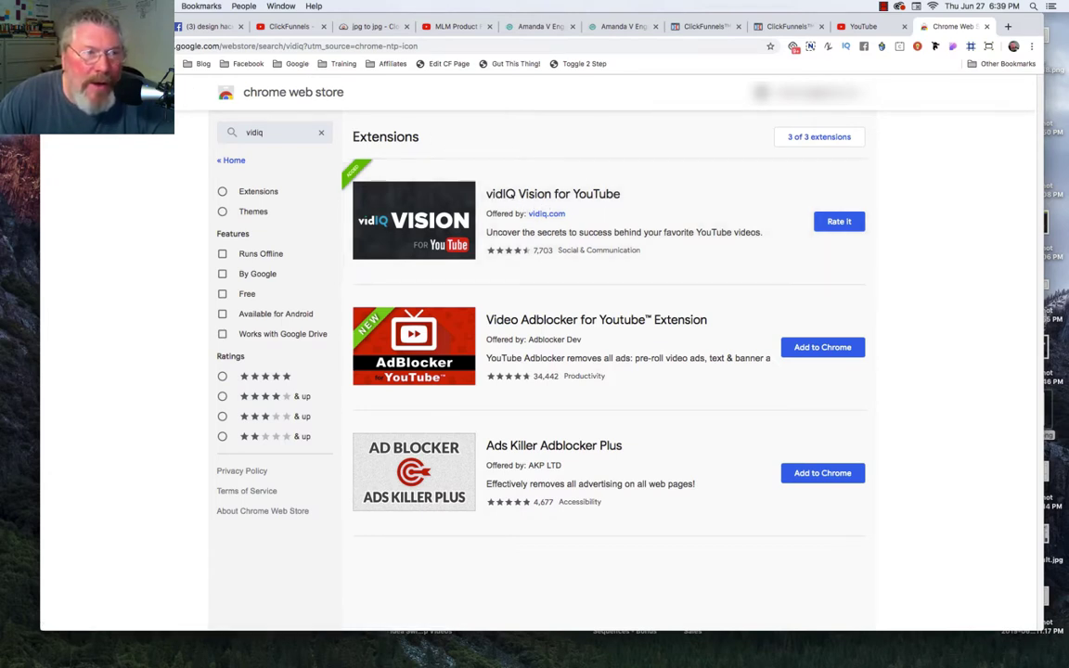
Step: Reopen the Chrome Web Store, search for vidiq, then return to the testimonial video's edit page
{"action": "key", "text": "super+bracketleft"}
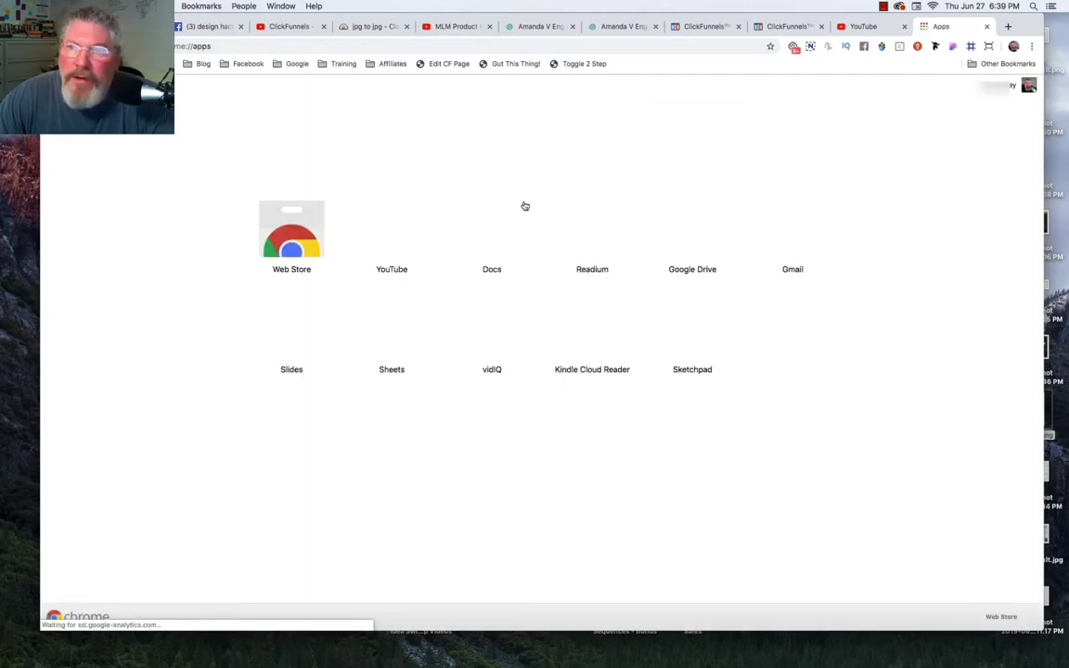
{"action": "left_click", "coordinate": [310, 235]}
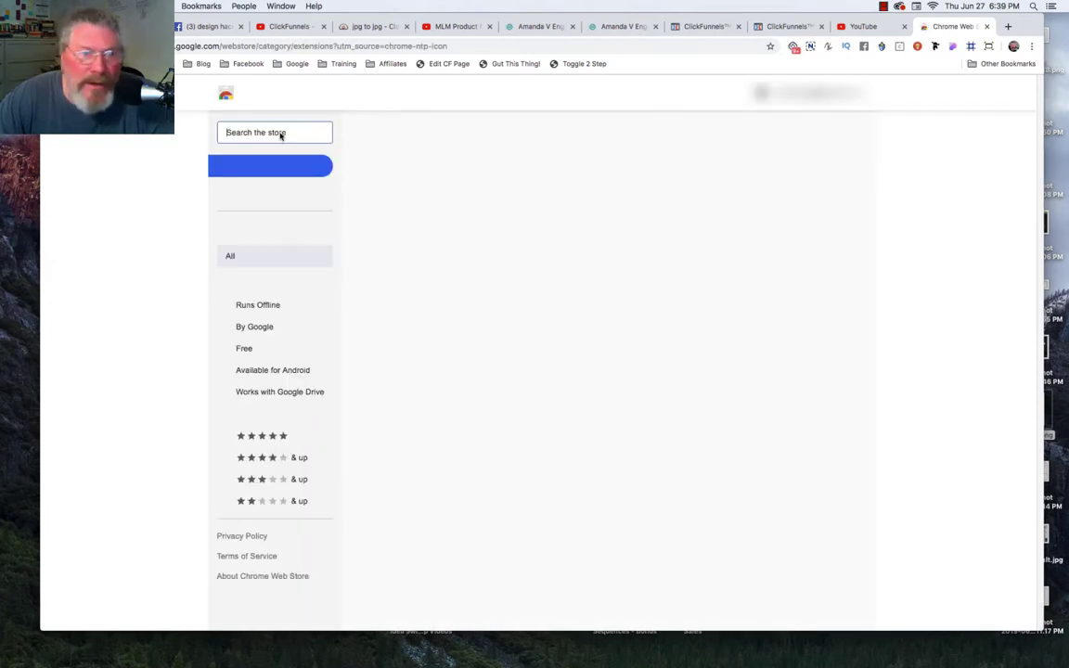
{"action": "type", "text": "vidiq"}
{"action": "key", "text": "Return"}
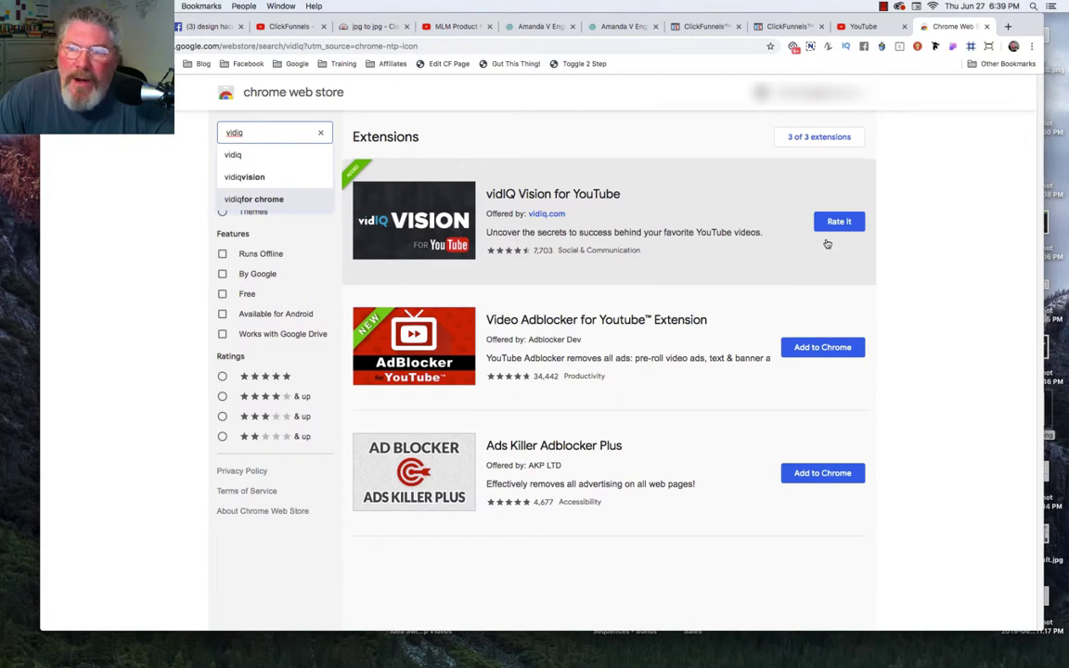
{"action": "left_click", "coordinate": [862, 28]}
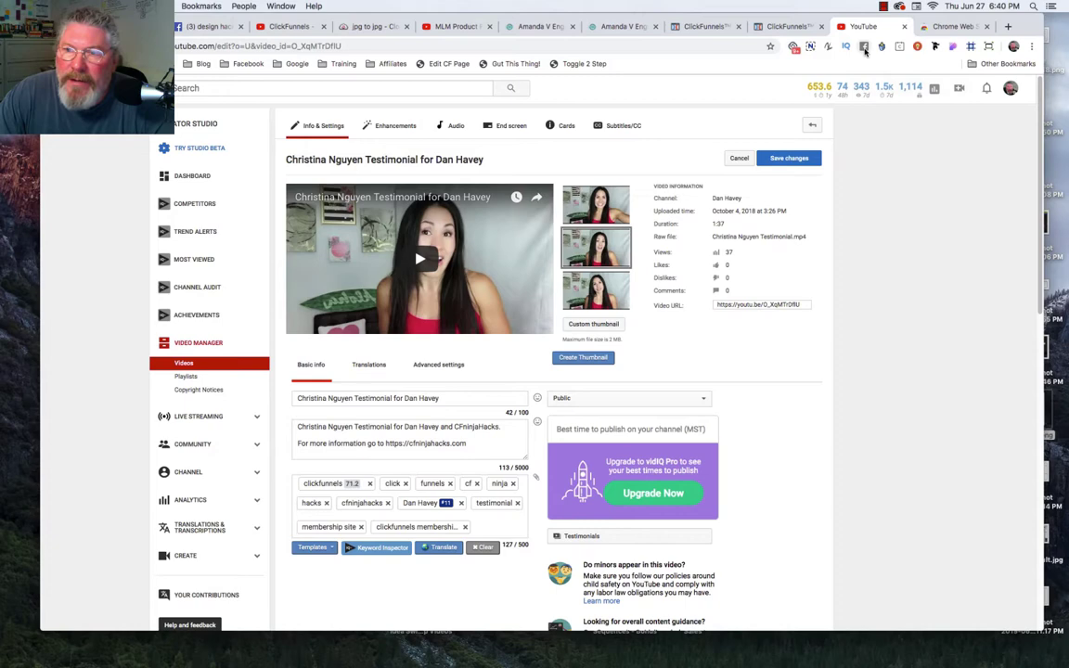
{"action": "scroll", "coordinate": [632, 464], "scroll_direction": "down", "scroll_amount": 5}
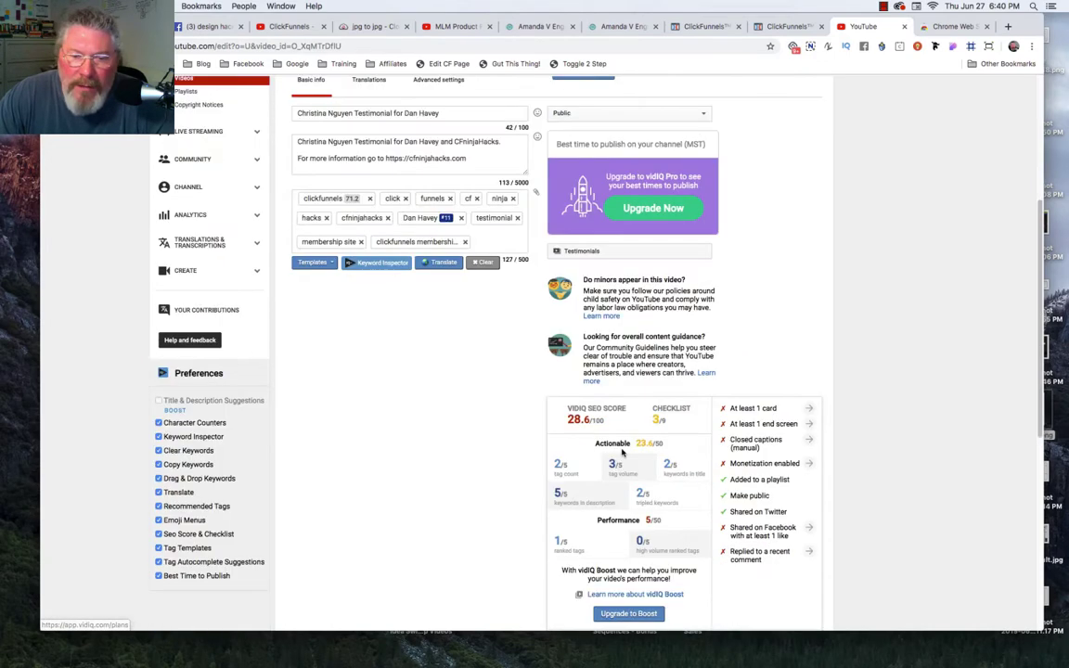
{"action": "scroll", "coordinate": [448, 444], "scroll_direction": "down", "scroll_amount": 4}
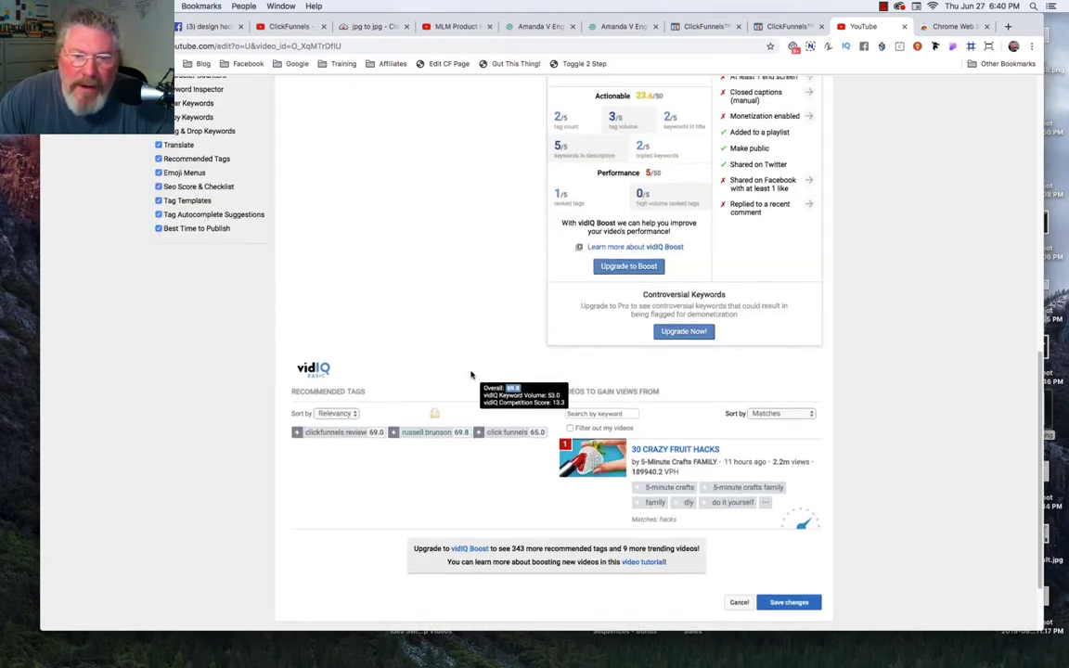
{"action": "scroll", "coordinate": [470, 372], "scroll_direction": "up", "scroll_amount": 10}
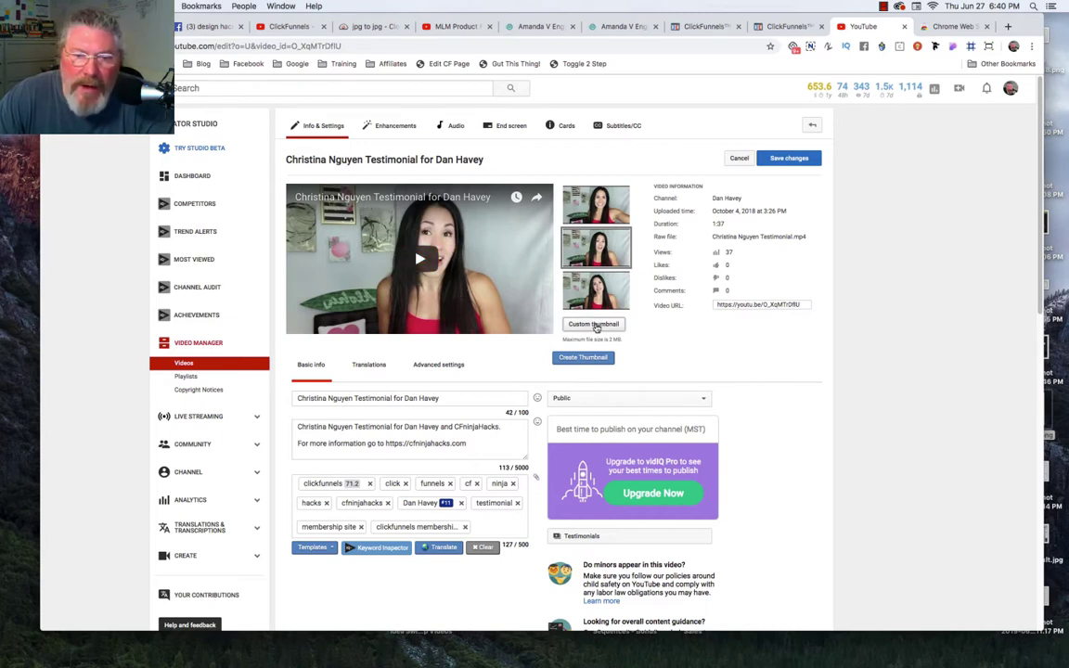
Step: Cancel the custom image upload, open Create Thumbnail, pause the video, and close More videos
{"action": "left_click", "coordinate": [596, 325]}
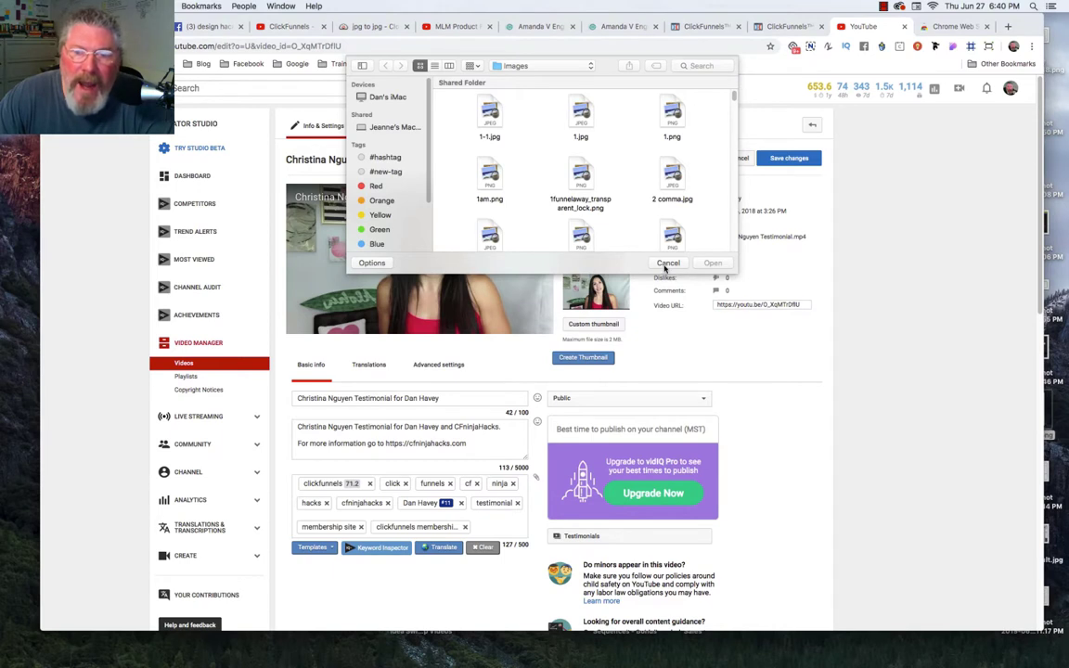
{"action": "left_click", "coordinate": [668, 264]}
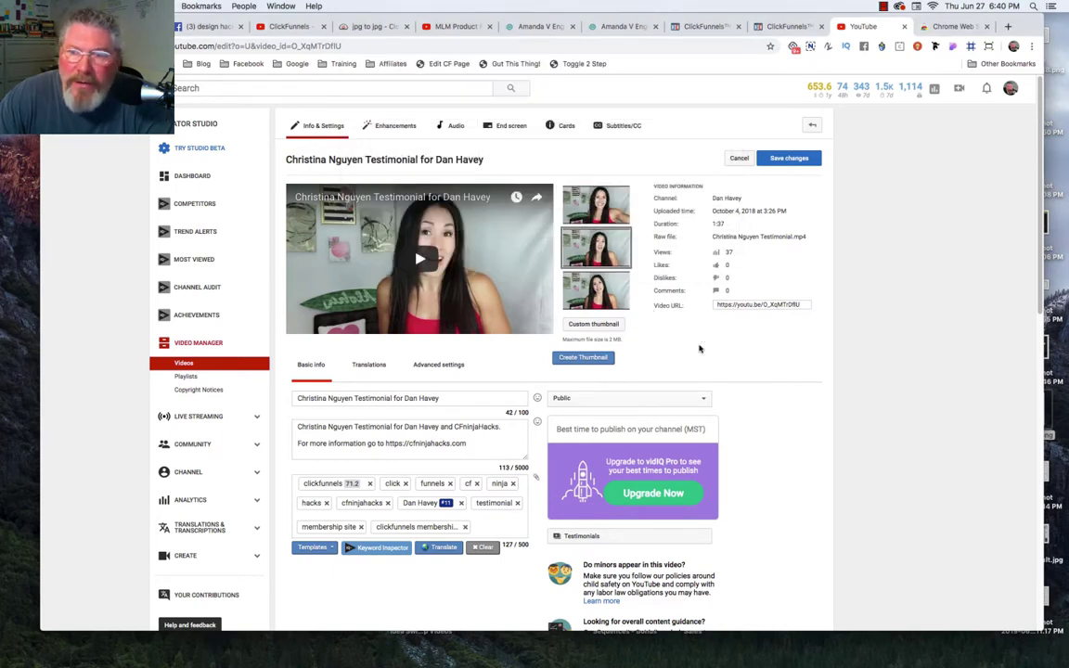
{"action": "left_click", "coordinate": [579, 362]}
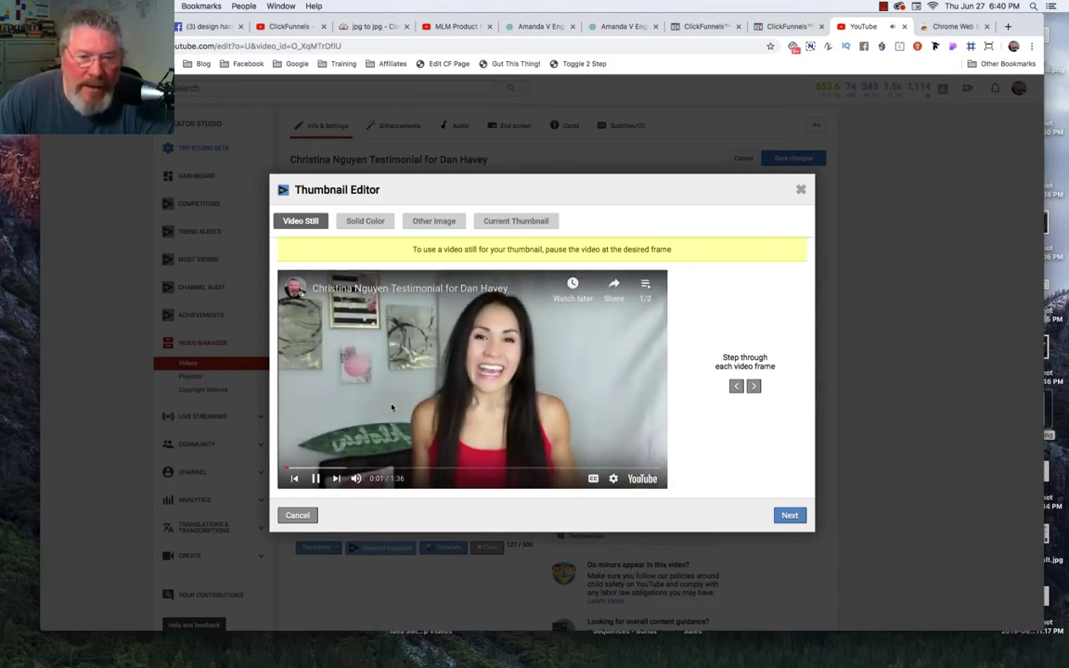
{"action": "left_click", "coordinate": [317, 479]}
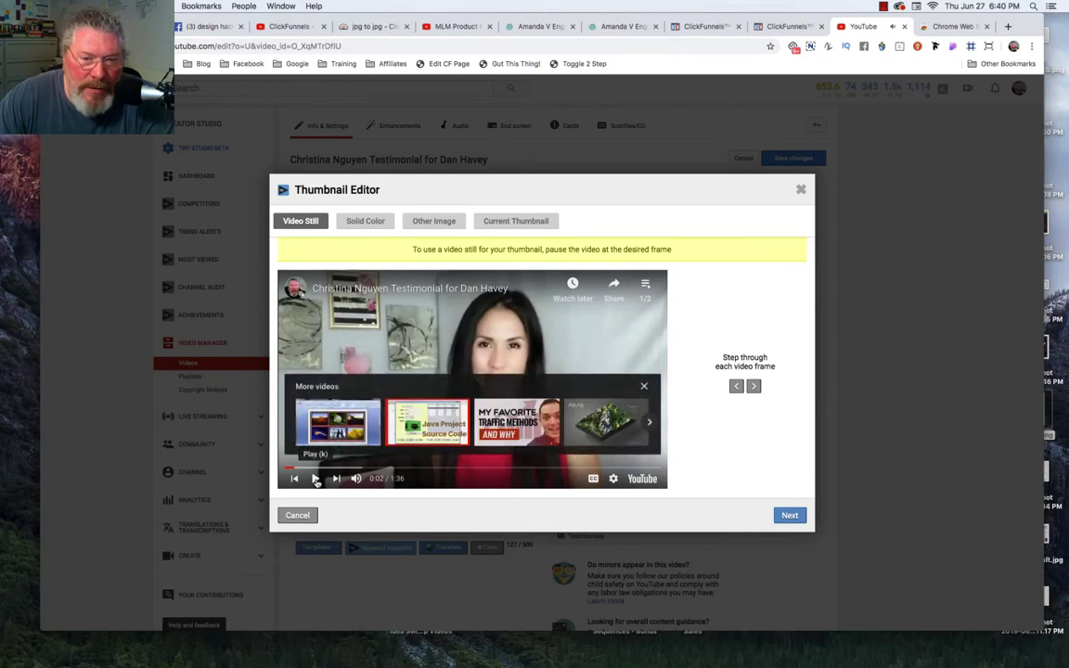
{"action": "left_click", "coordinate": [644, 387]}
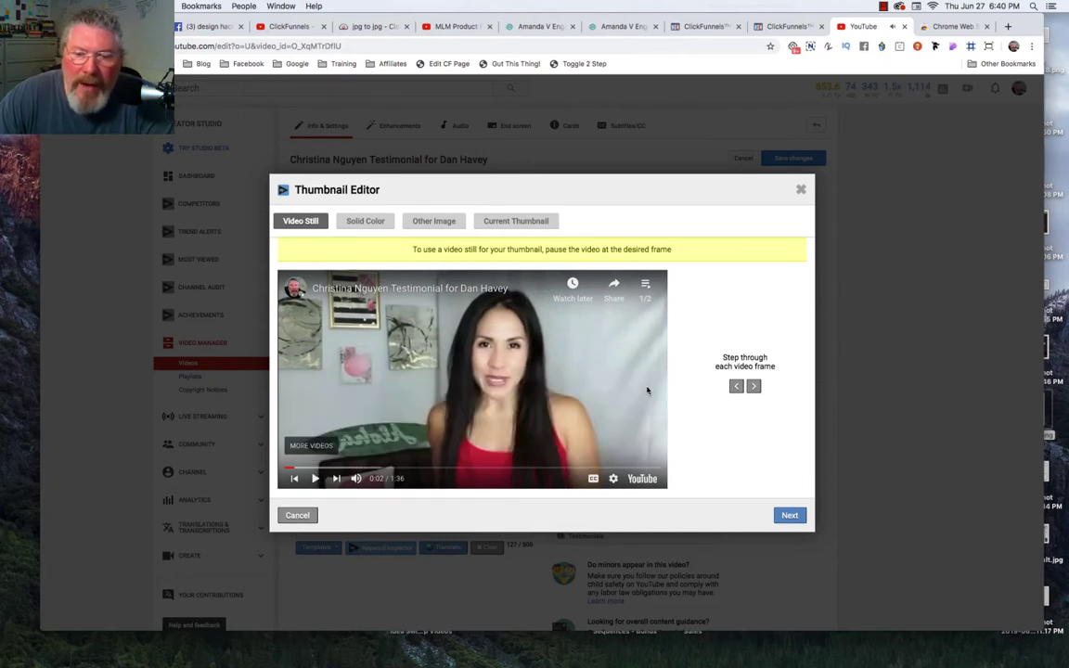
Step: Step the paused video 13 frames forward and 11 back, then jump to its start
{"action": "left_click", "coordinate": [754, 387]}
{"action": "left_click", "coordinate": [754, 387]}
{"action": "left_click", "coordinate": [754, 387]}
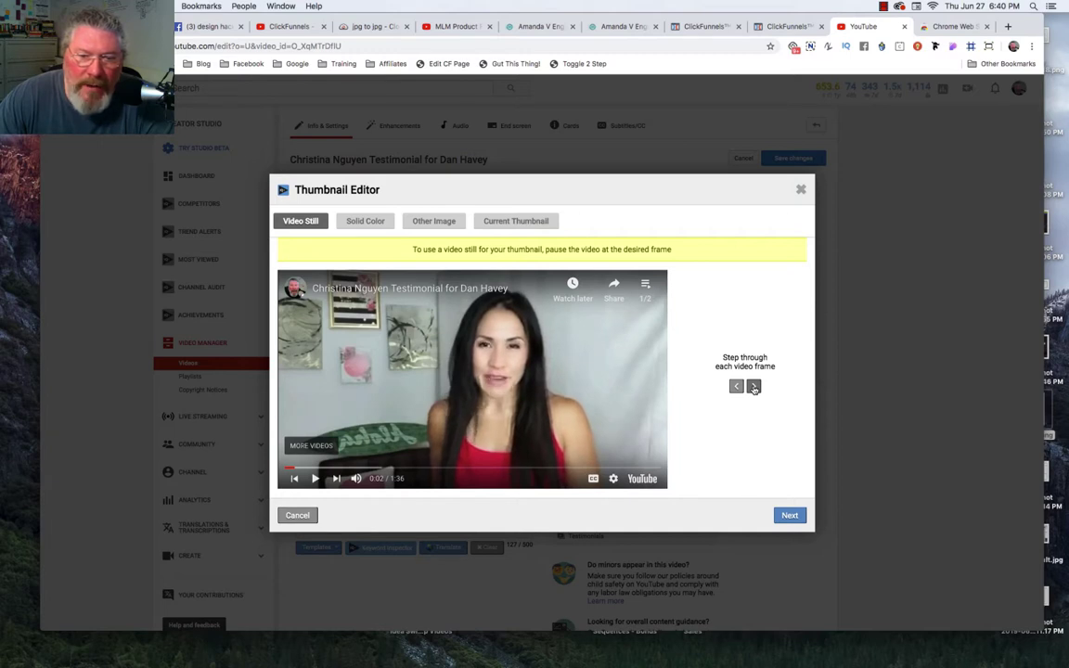
{"action": "left_click", "coordinate": [753, 387]}
{"action": "left_click", "coordinate": [753, 387]}
{"action": "left_click", "coordinate": [754, 387]}
{"action": "left_click", "coordinate": [754, 387]}
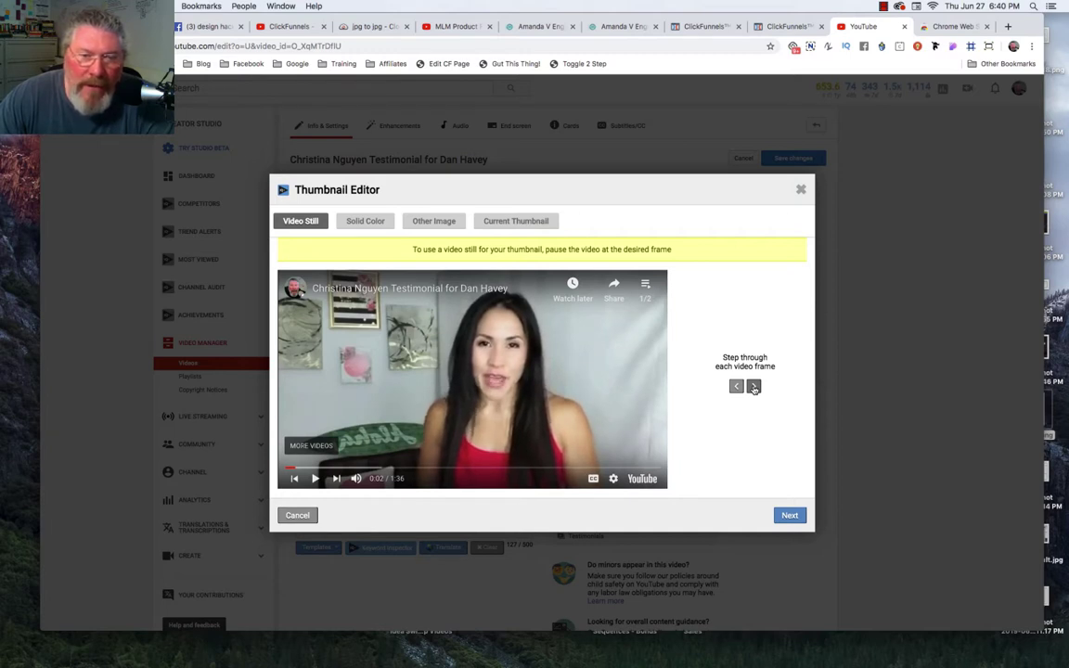
{"action": "left_click", "coordinate": [754, 387]}
{"action": "left_click", "coordinate": [754, 387]}
{"action": "left_click", "coordinate": [754, 387]}
{"action": "left_click", "coordinate": [754, 387]}
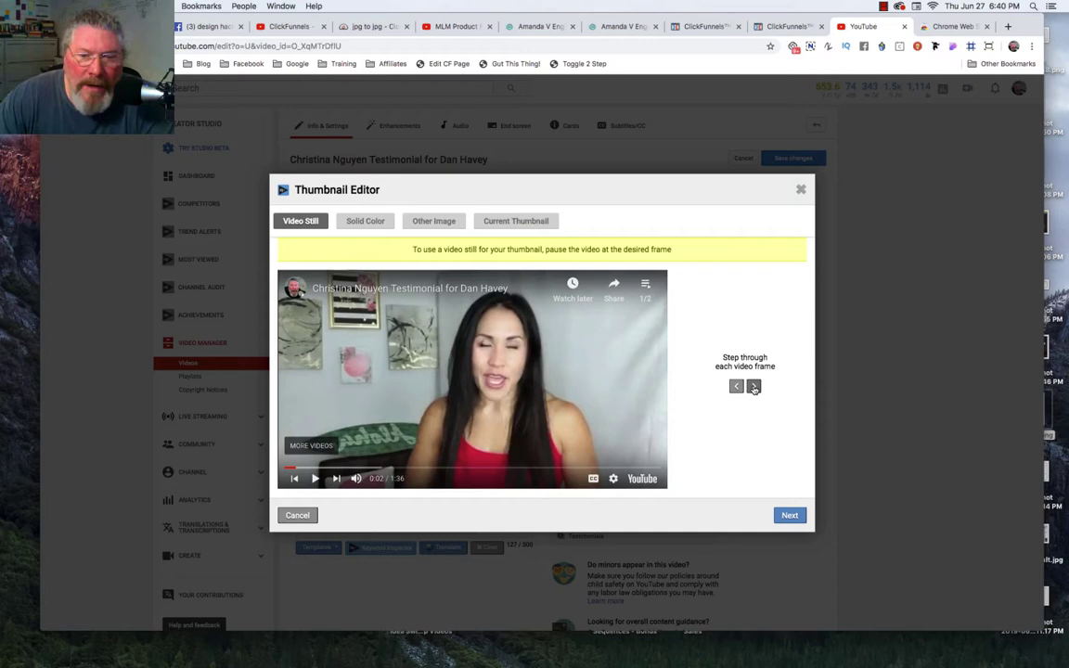
{"action": "left_click", "coordinate": [754, 387]}
{"action": "left_click", "coordinate": [754, 387]}
{"action": "left_click", "coordinate": [736, 387]}
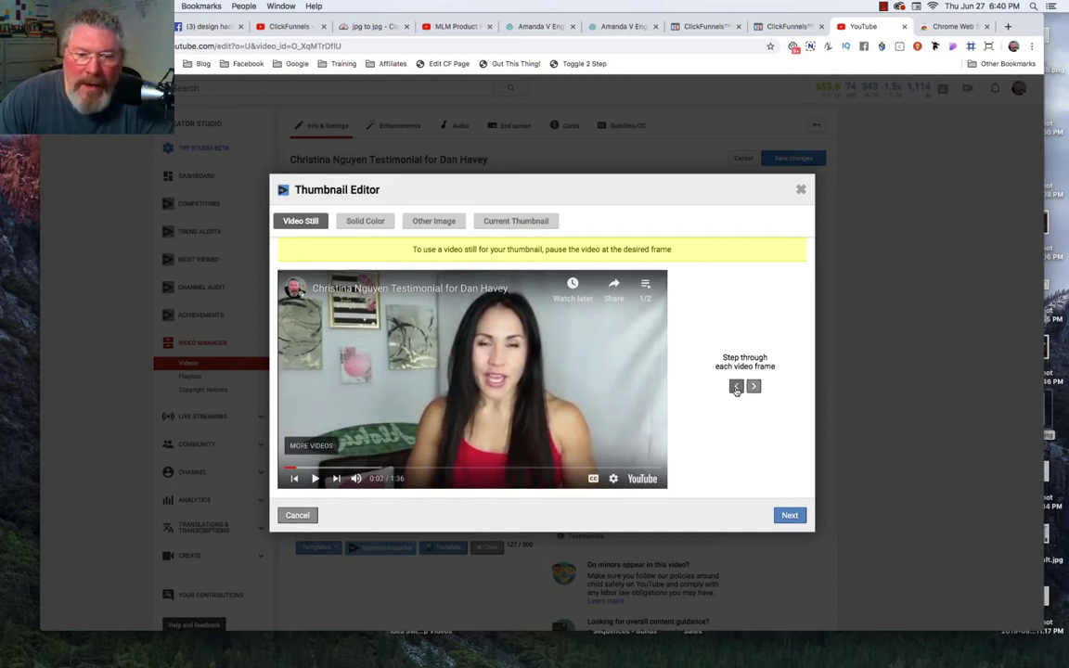
{"action": "left_click", "coordinate": [736, 390]}
{"action": "left_click", "coordinate": [736, 390]}
{"action": "left_click", "coordinate": [737, 390]}
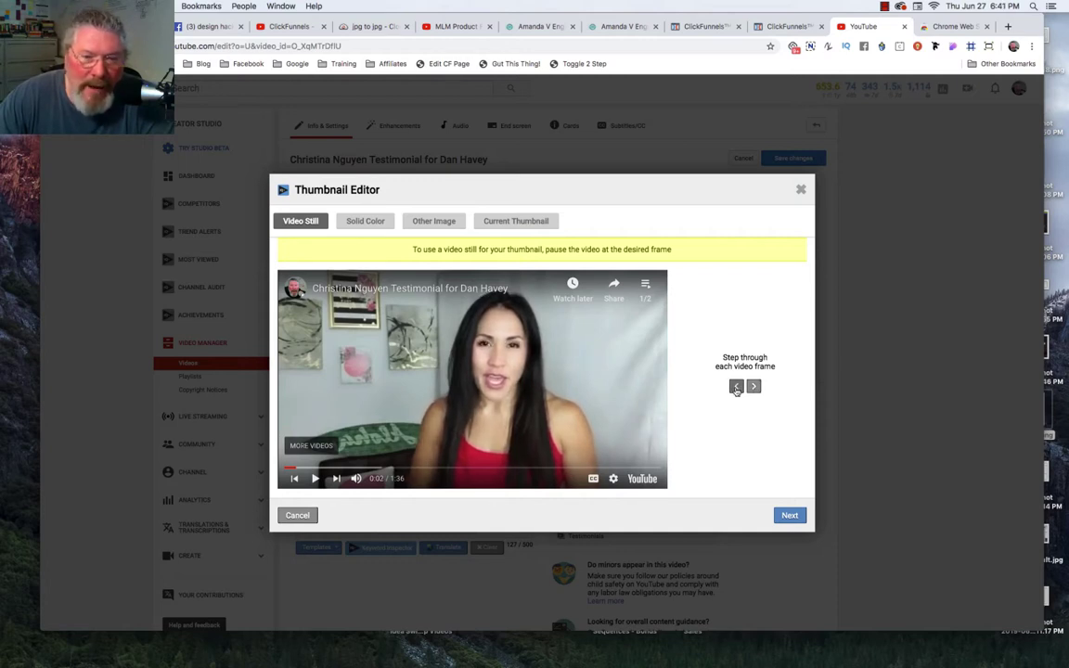
{"action": "left_click", "coordinate": [736, 390]}
{"action": "left_click", "coordinate": [736, 390]}
{"action": "left_click", "coordinate": [736, 390]}
{"action": "left_click", "coordinate": [736, 390]}
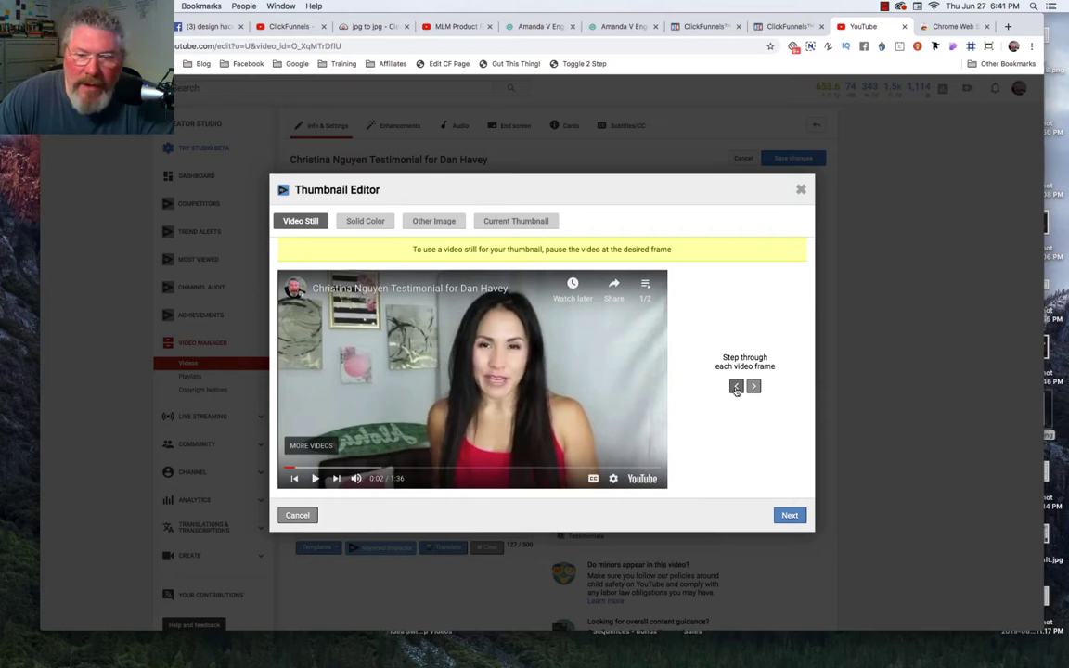
{"action": "left_click", "coordinate": [736, 390]}
{"action": "left_click", "coordinate": [736, 390]}
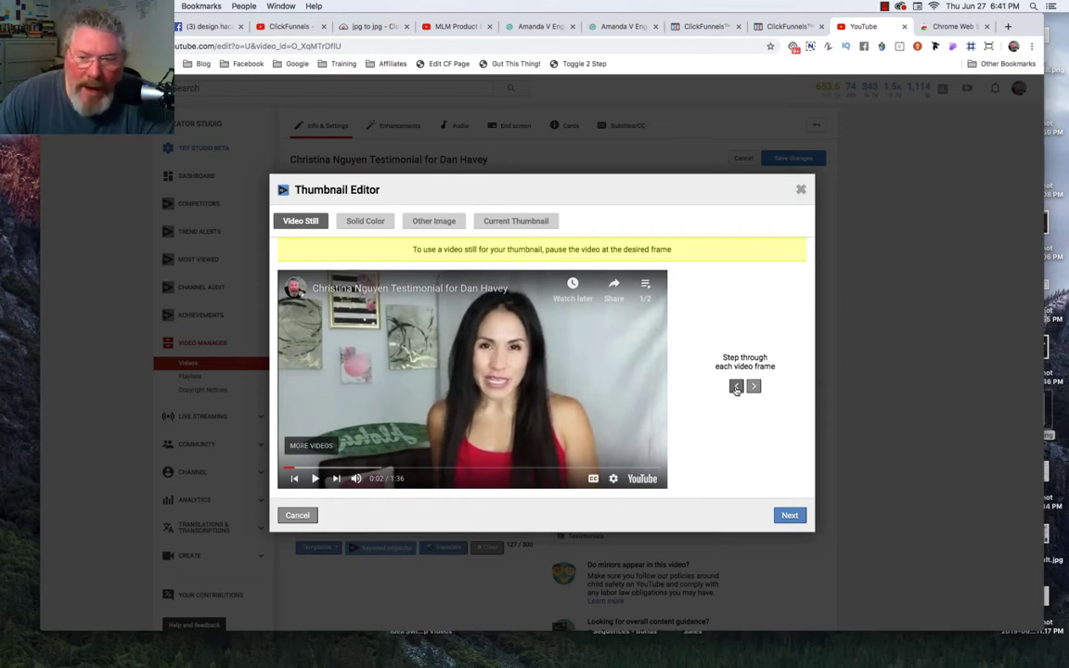
{"action": "left_click", "coordinate": [736, 390]}
{"action": "left_click", "coordinate": [736, 390]}
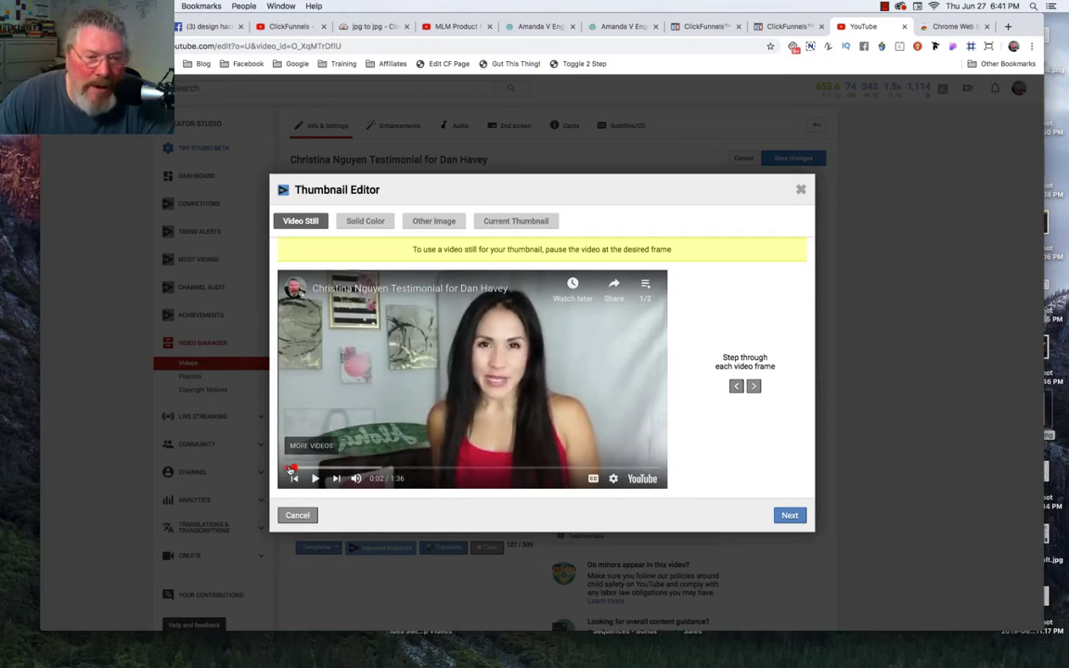
{"action": "left_click", "coordinate": [290, 471]}
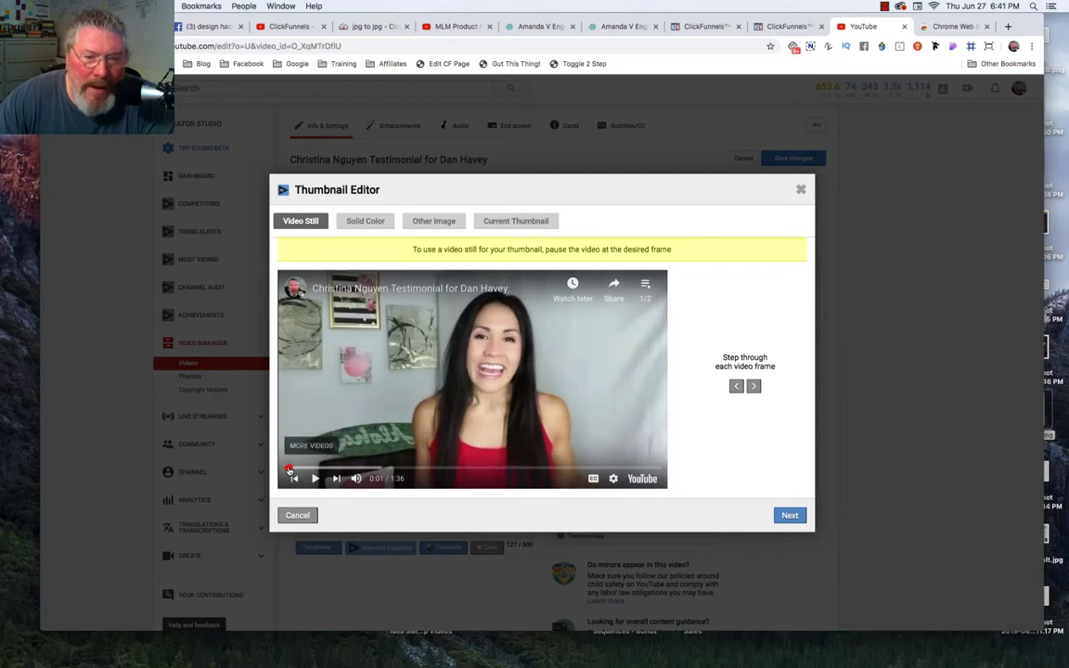
Step: Scrub the video to about 0:03 and step forward several frames
{"action": "left_click_drag", "start_coordinate": [290, 470], "coordinate": [287, 470]}
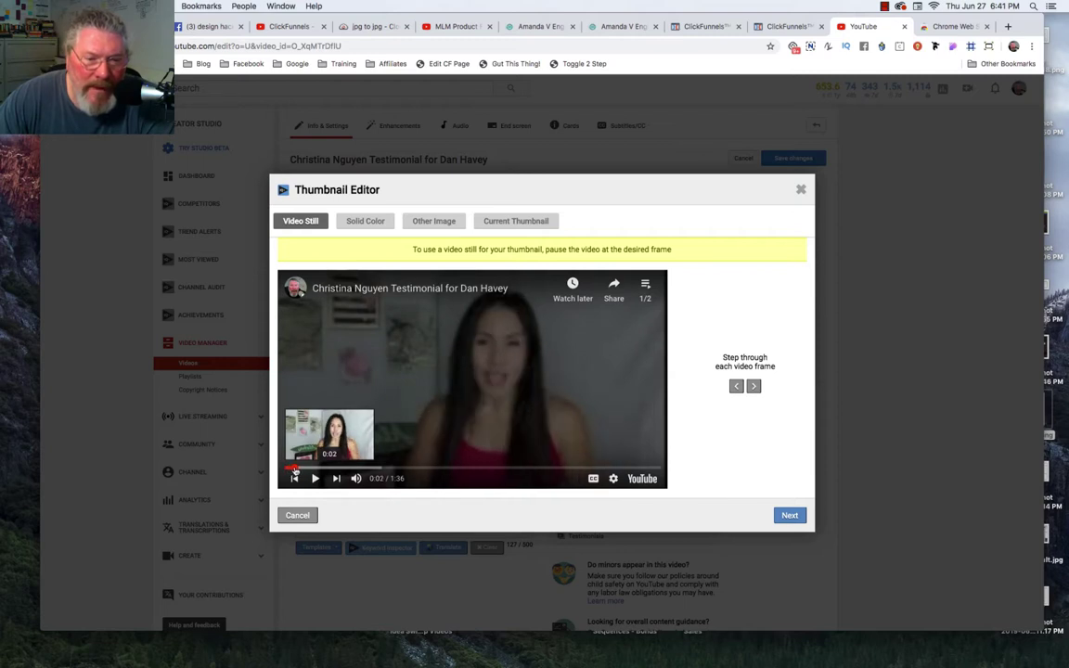
{"action": "left_click_drag", "start_coordinate": [293, 472], "coordinate": [330, 467]}
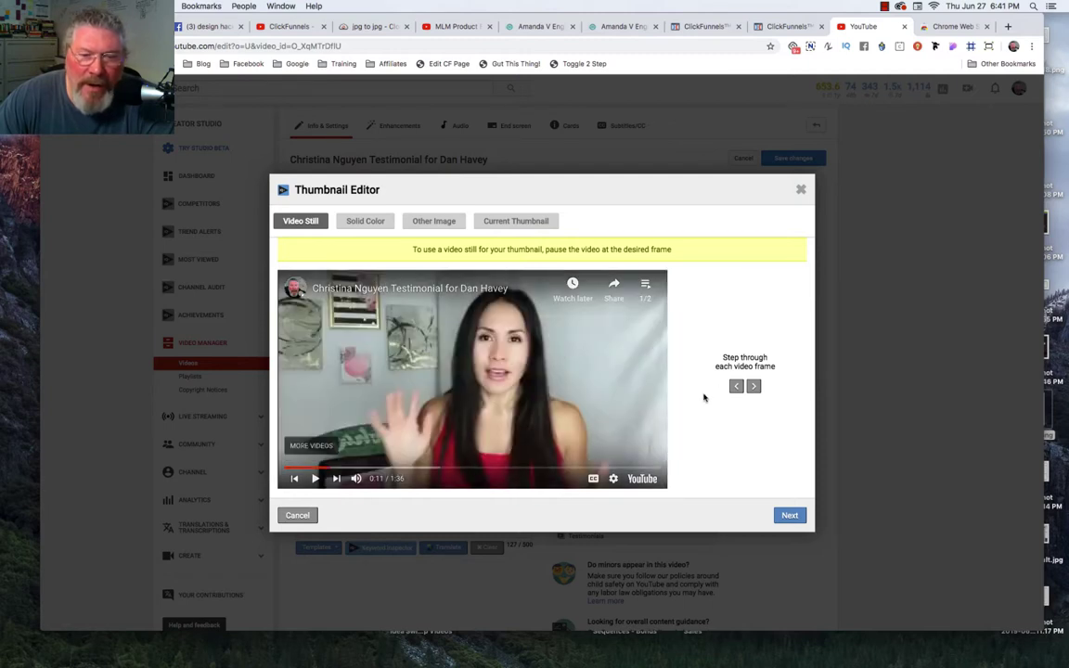
{"action": "left_click", "coordinate": [754, 386]}
{"action": "left_click", "coordinate": [754, 386]}
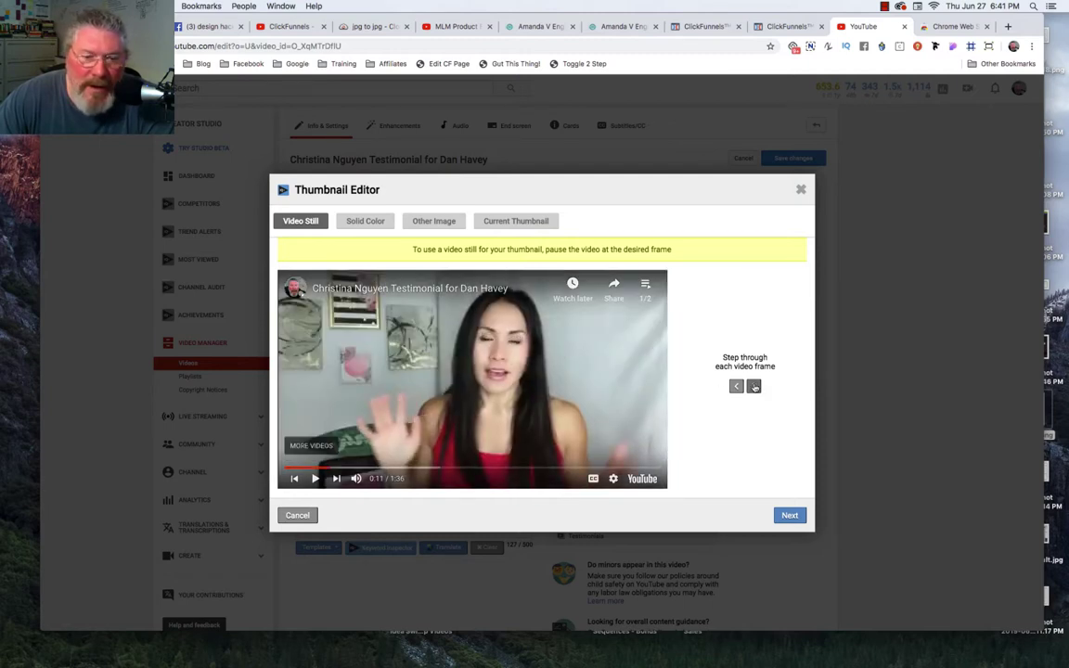
{"action": "left_click", "coordinate": [753, 386]}
{"action": "left_click", "coordinate": [754, 386]}
{"action": "left_click", "coordinate": [754, 387]}
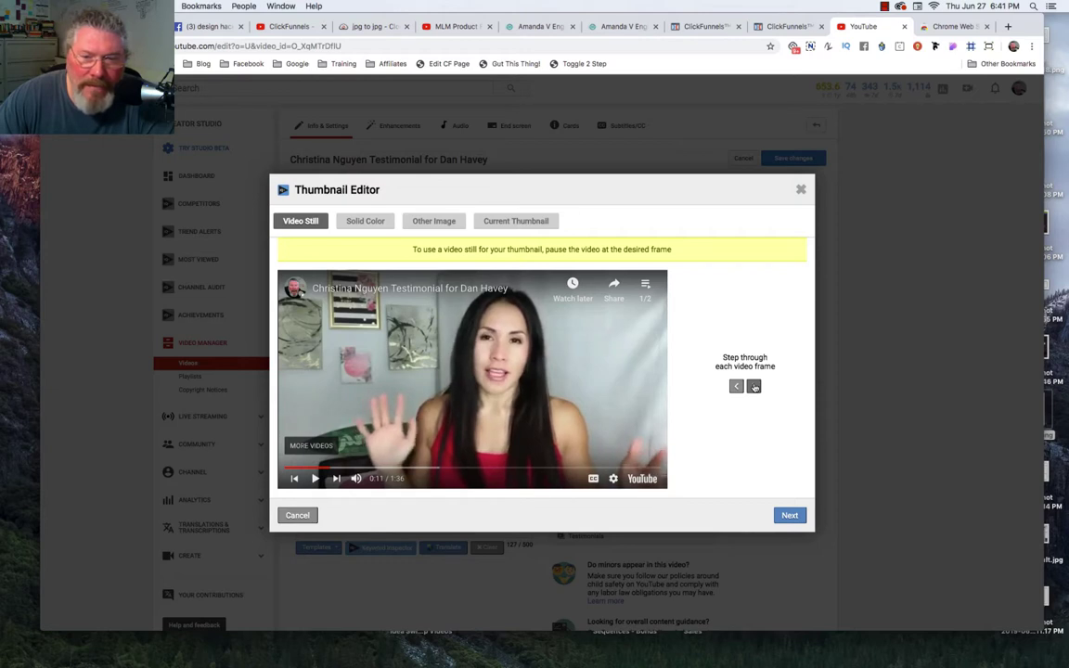
{"action": "left_click", "coordinate": [754, 386]}
{"action": "left_click", "coordinate": [754, 386]}
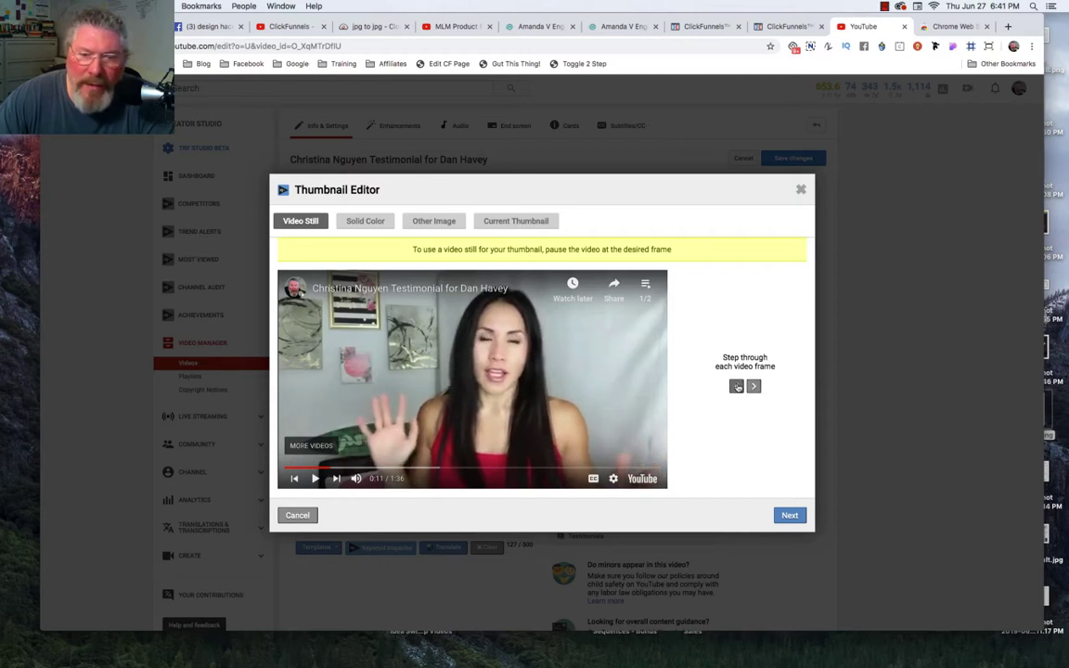
Step: Step back frame by frame to the 0:10 frame with her hand at her chest
{"action": "left_click", "coordinate": [737, 386]}
{"action": "left_click", "coordinate": [738, 386]}
{"action": "left_click", "coordinate": [737, 386]}
{"action": "left_click", "coordinate": [737, 386]}
{"action": "left_click", "coordinate": [737, 387]}
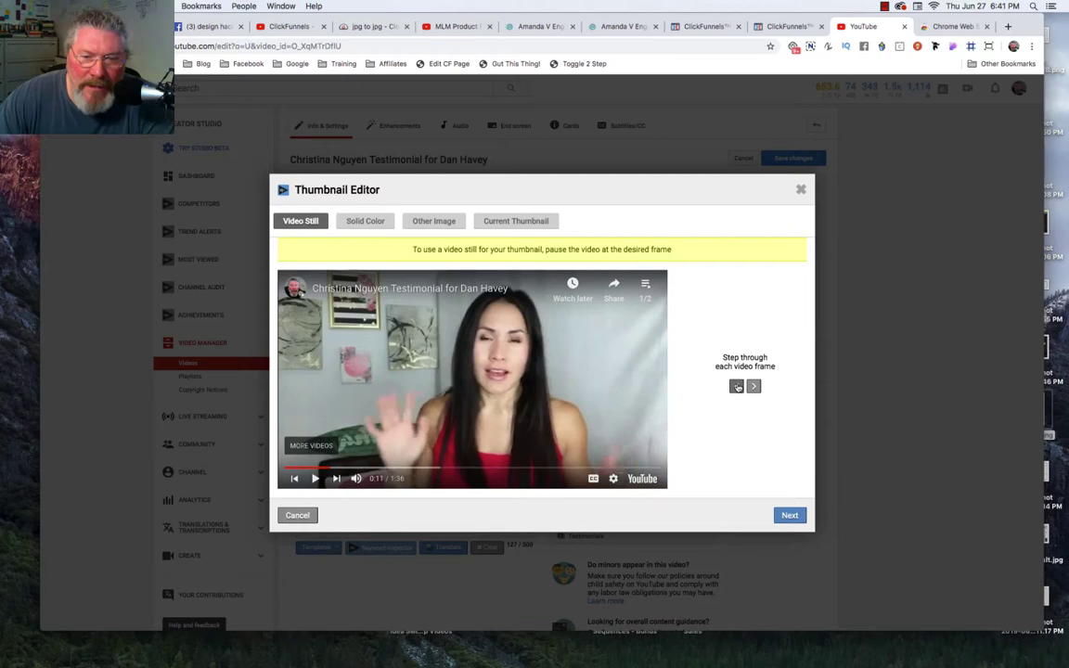
{"action": "left_click", "coordinate": [737, 386]}
{"action": "left_click", "coordinate": [737, 386]}
{"action": "left_click", "coordinate": [737, 387]}
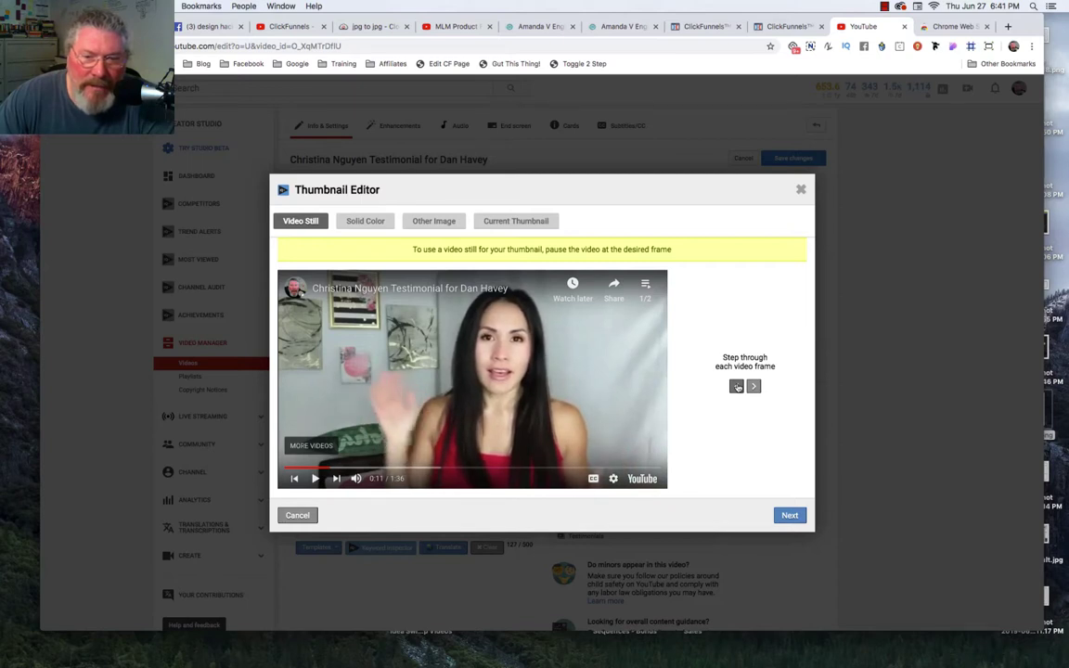
{"action": "left_click", "coordinate": [737, 386]}
{"action": "left_click", "coordinate": [737, 386]}
{"action": "left_click", "coordinate": [737, 387]}
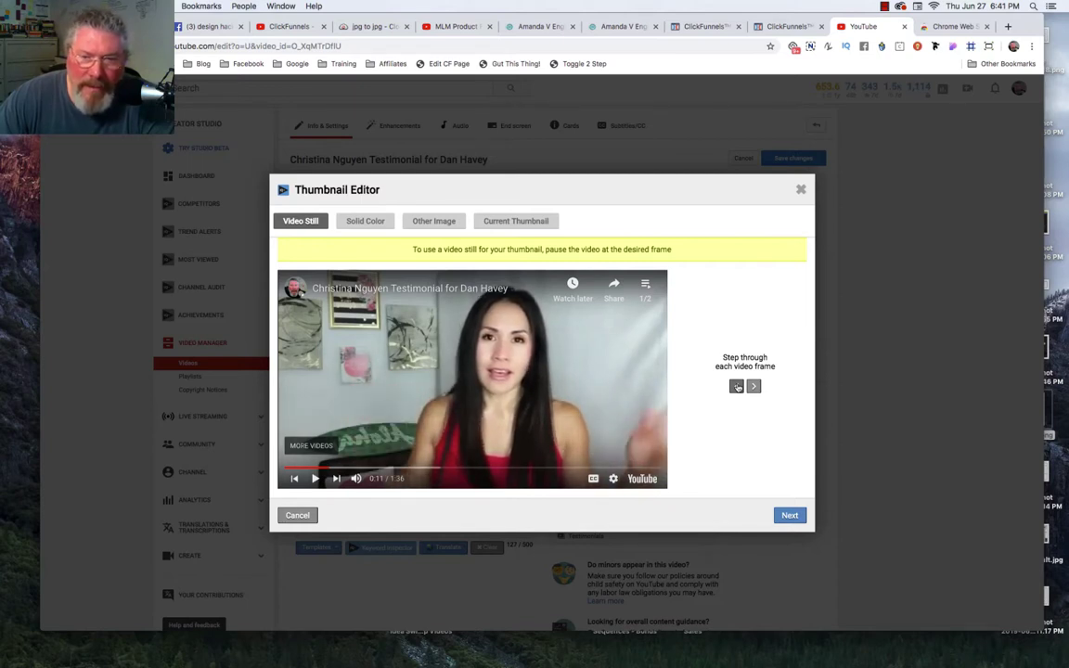
{"action": "left_click", "coordinate": [737, 387]}
{"action": "left_click", "coordinate": [737, 386]}
{"action": "left_click", "coordinate": [737, 387]}
{"action": "left_click", "coordinate": [737, 386]}
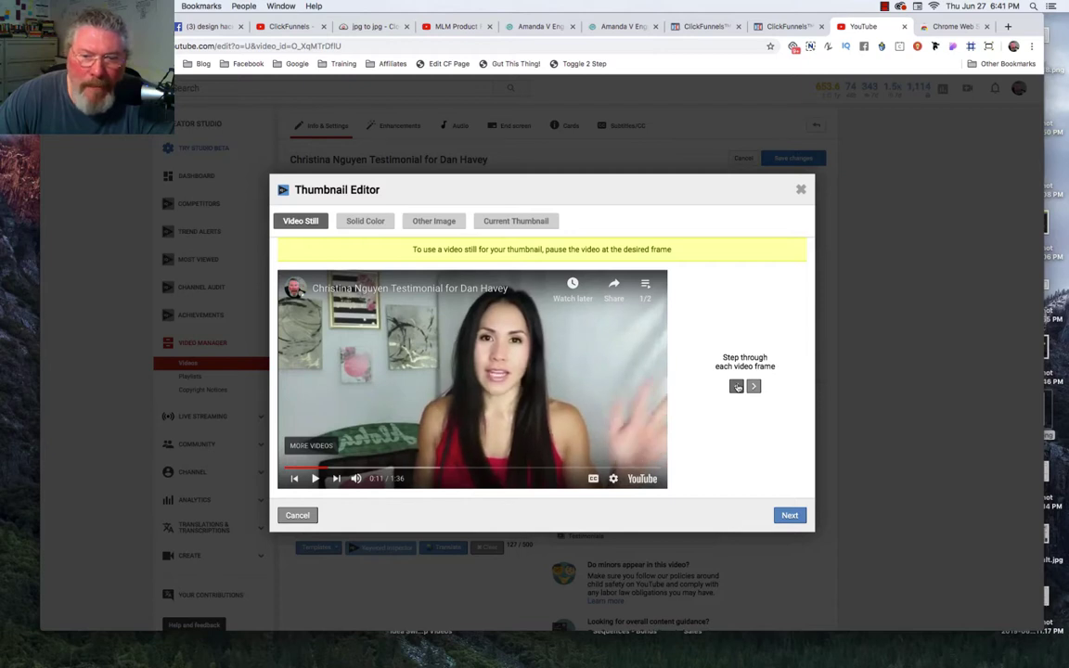
{"action": "left_click", "coordinate": [737, 386]}
{"action": "left_click", "coordinate": [737, 387]}
{"action": "left_click", "coordinate": [737, 386]}
{"action": "left_click", "coordinate": [737, 387]}
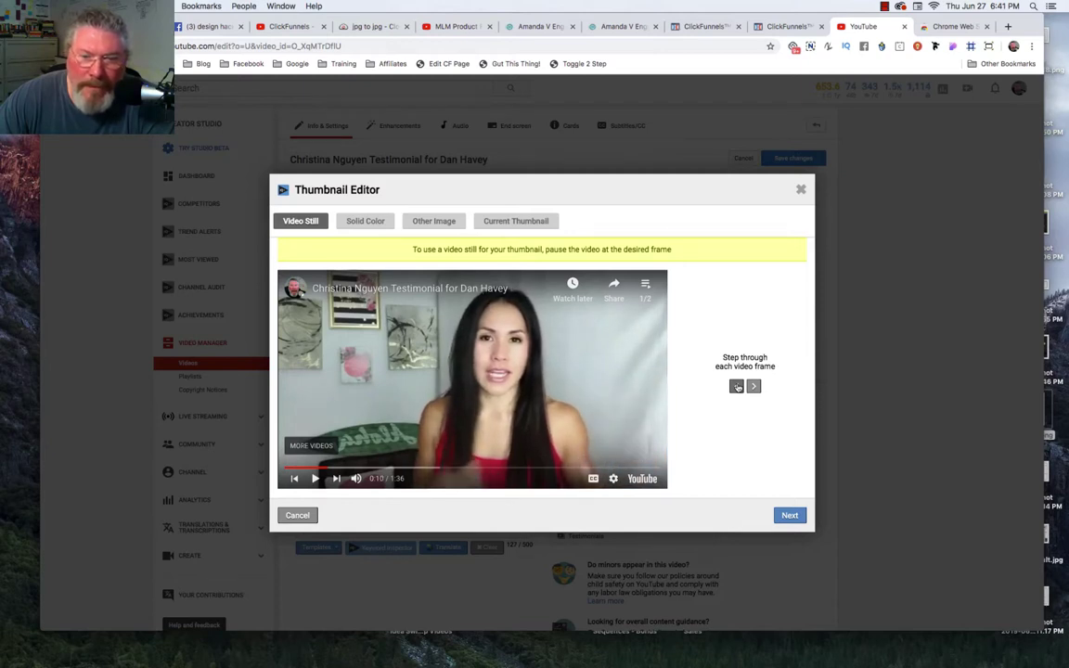
{"action": "left_click", "coordinate": [737, 386]}
{"action": "left_click", "coordinate": [737, 386]}
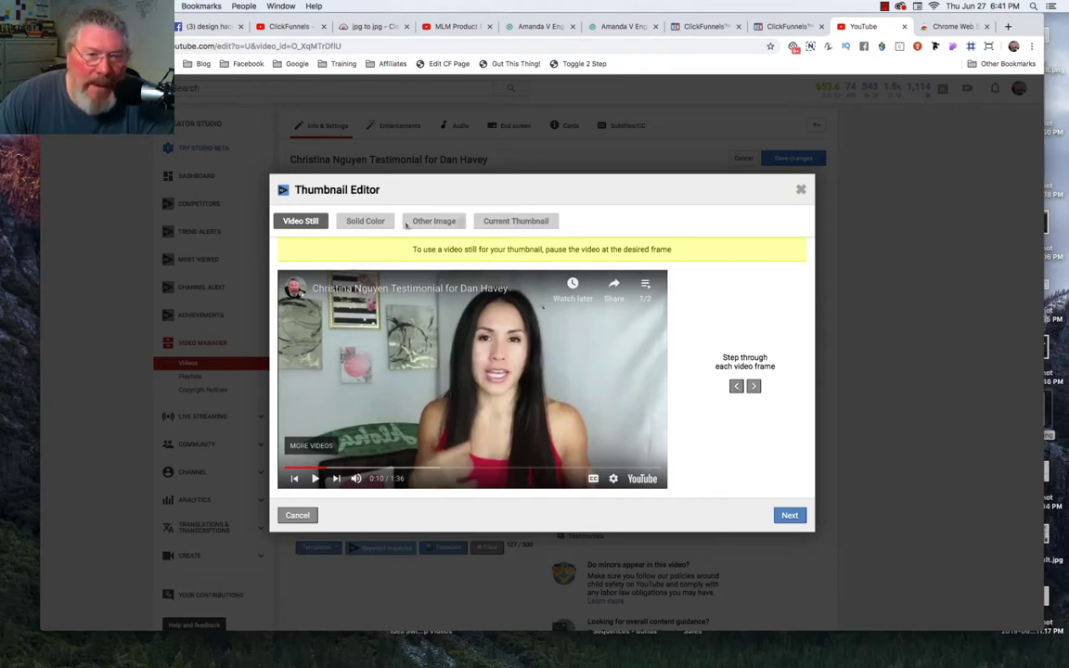
Step: Compare the background options, pick the current 1280 × 720 thumbnail, and continue to overlays
{"action": "left_click", "coordinate": [365, 222]}
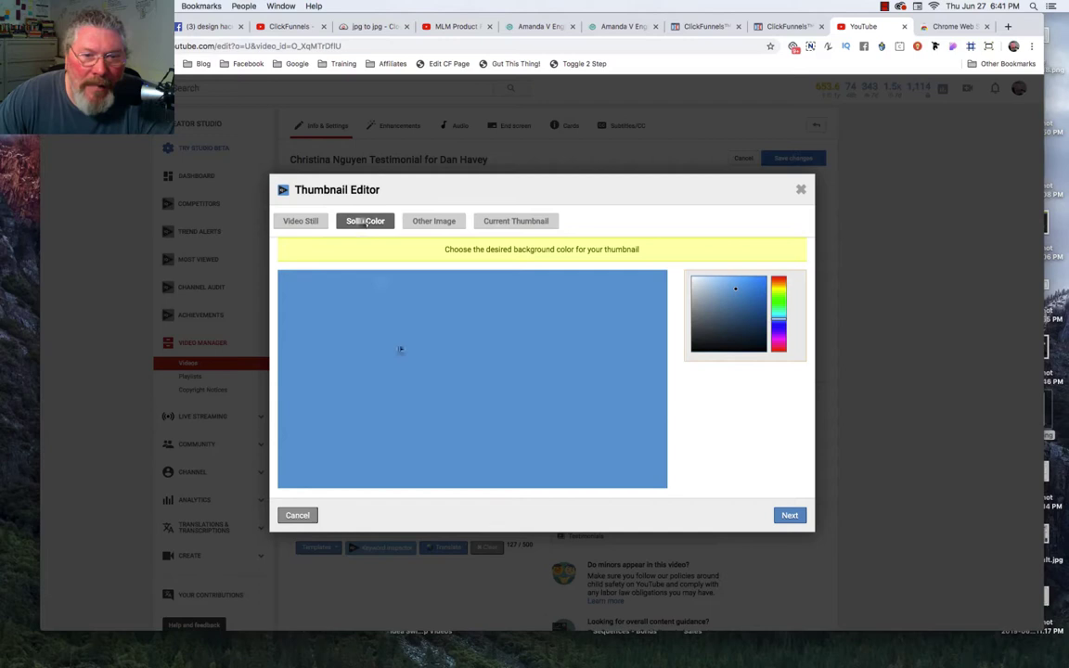
{"action": "left_click", "coordinate": [436, 221]}
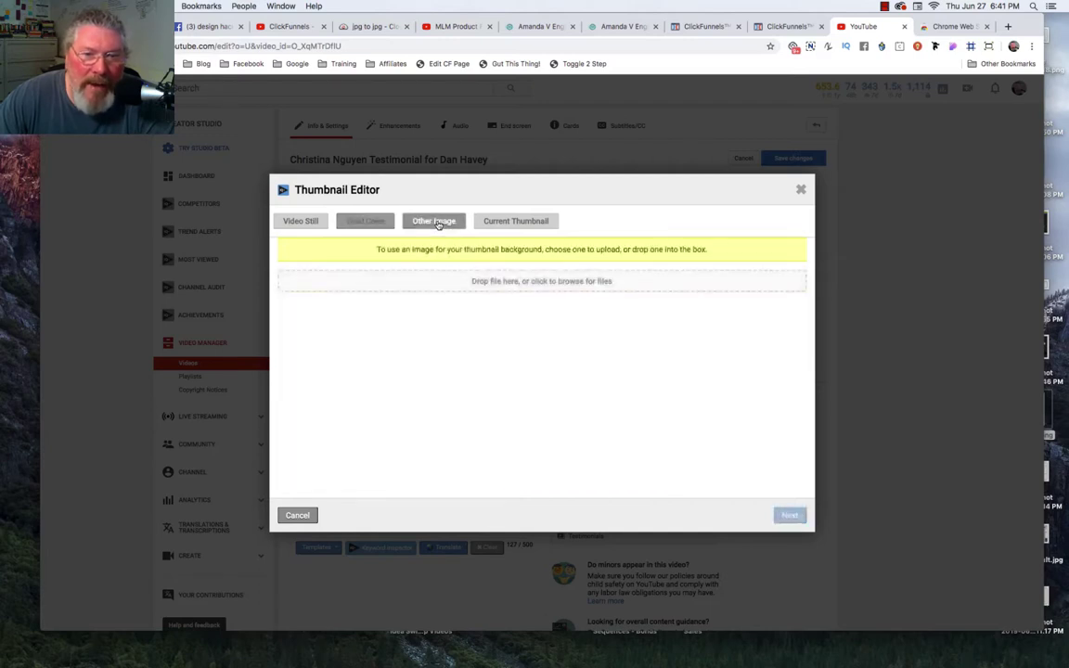
{"action": "left_click", "coordinate": [501, 221]}
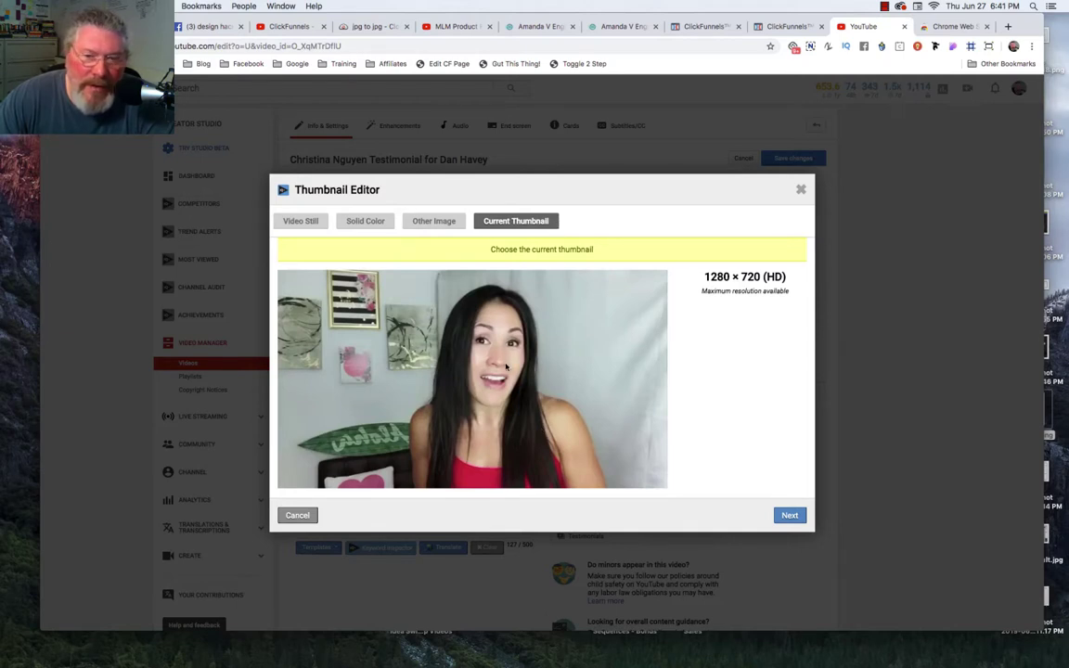
{"action": "left_click", "coordinate": [299, 221]}
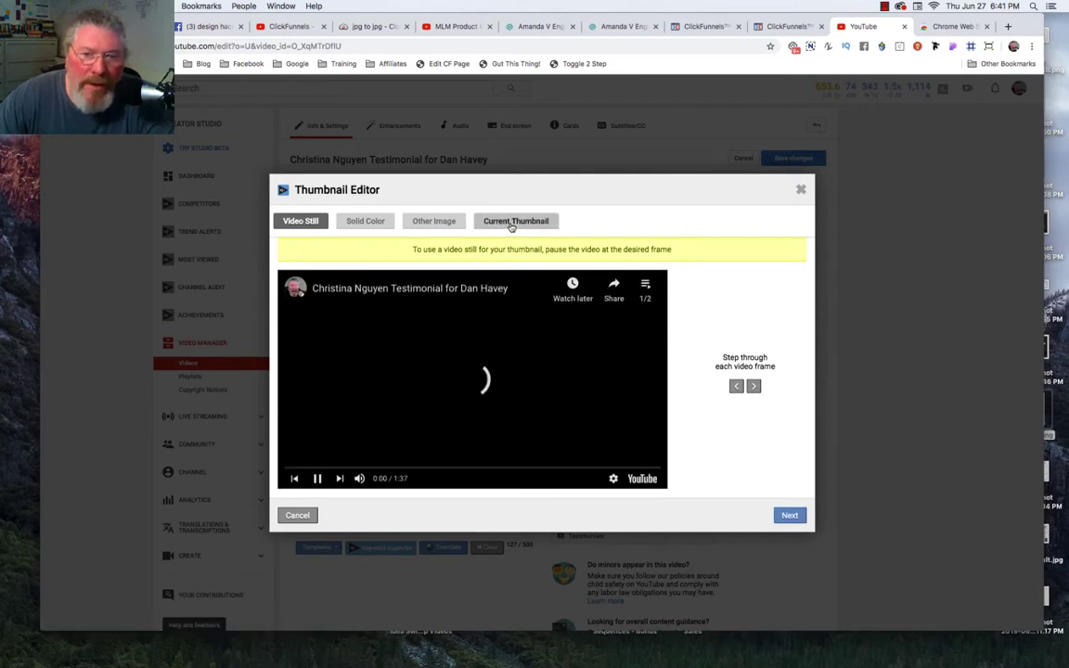
{"action": "left_click", "coordinate": [516, 221]}
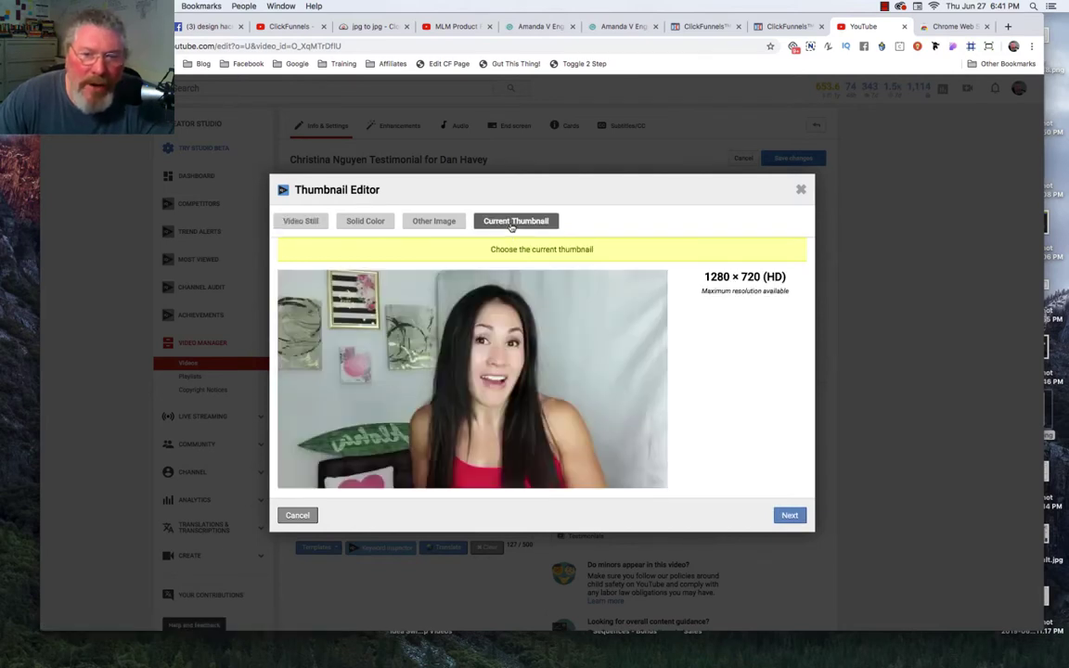
{"action": "left_click", "coordinate": [790, 515]}
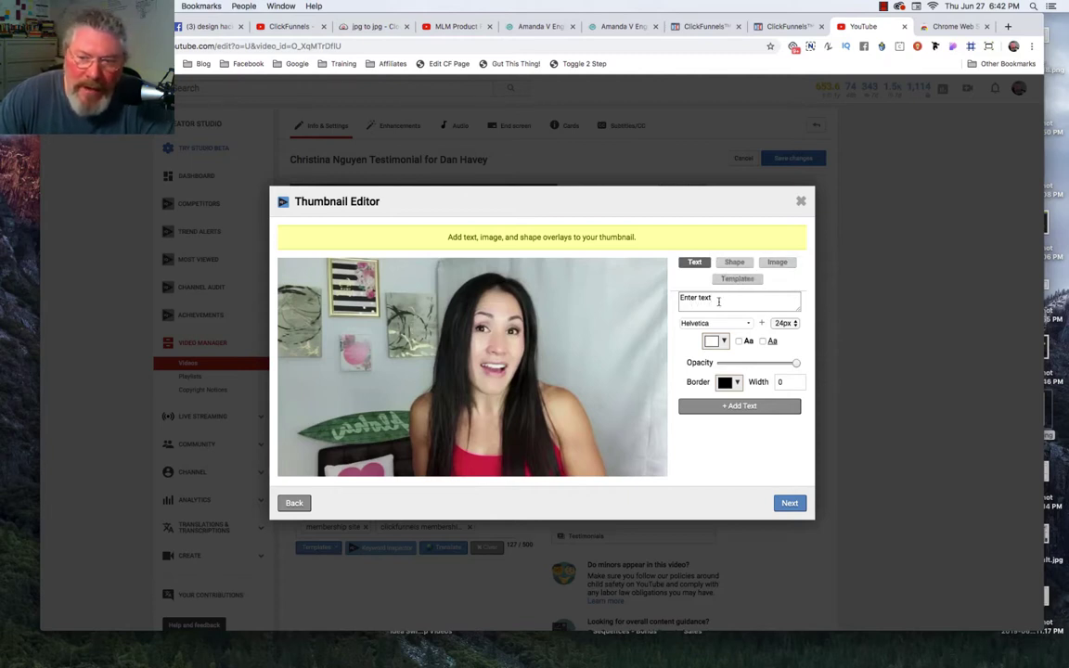
Step: Add an 'Enter text' overlay at the middle-left of the thumbnail, sized 36px
{"action": "left_click", "coordinate": [718, 301]}
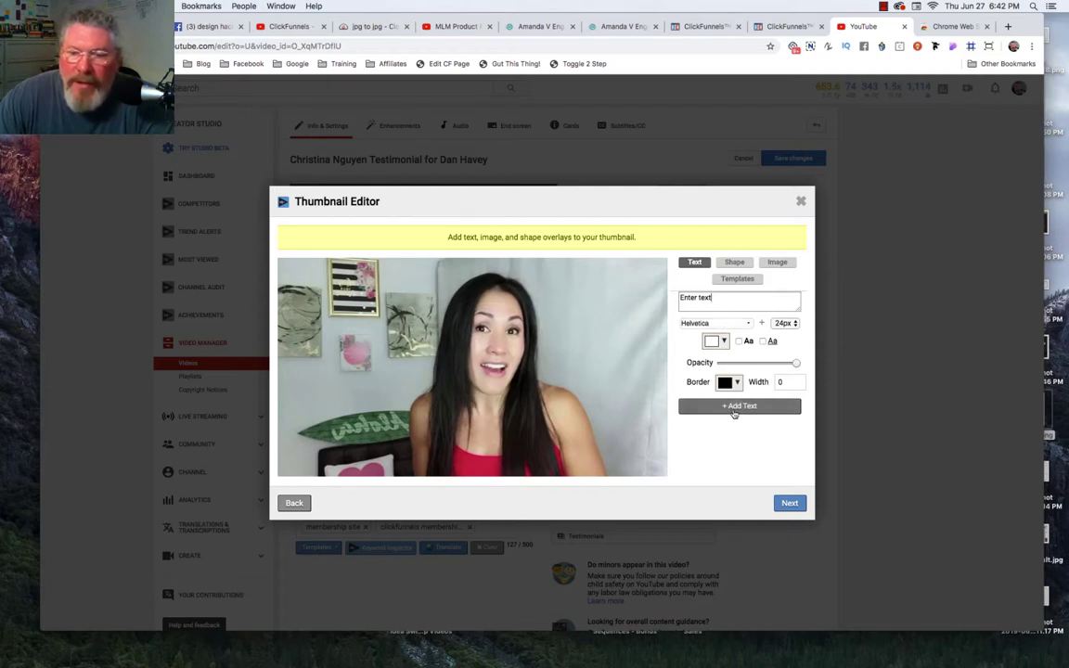
{"action": "left_click", "coordinate": [735, 409]}
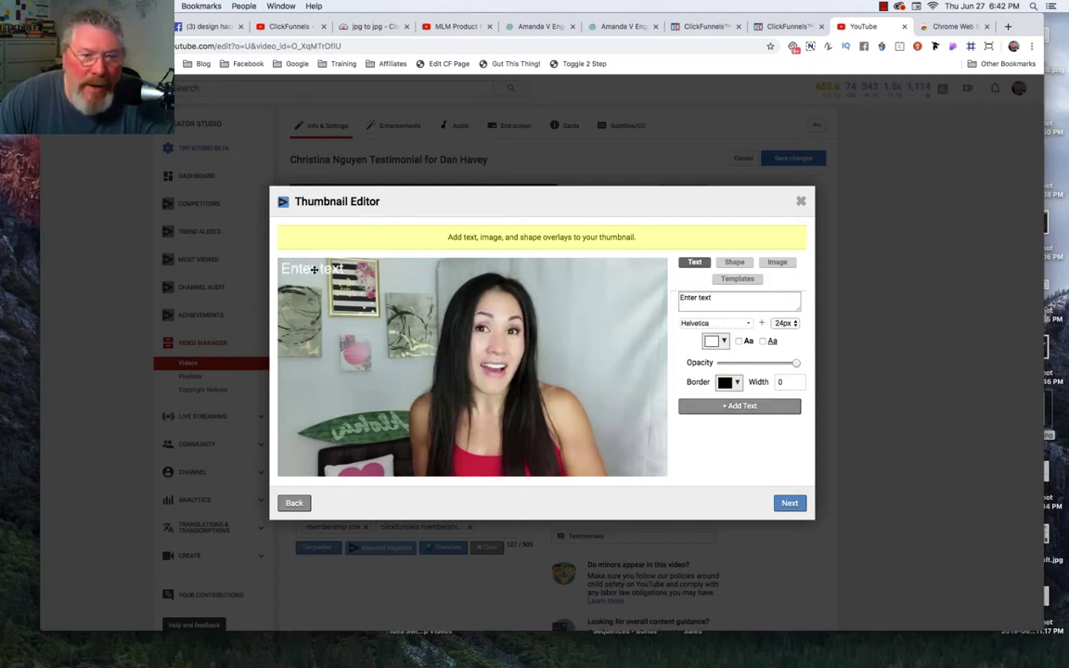
{"action": "left_click_drag", "start_coordinate": [314, 269], "coordinate": [368, 353]}
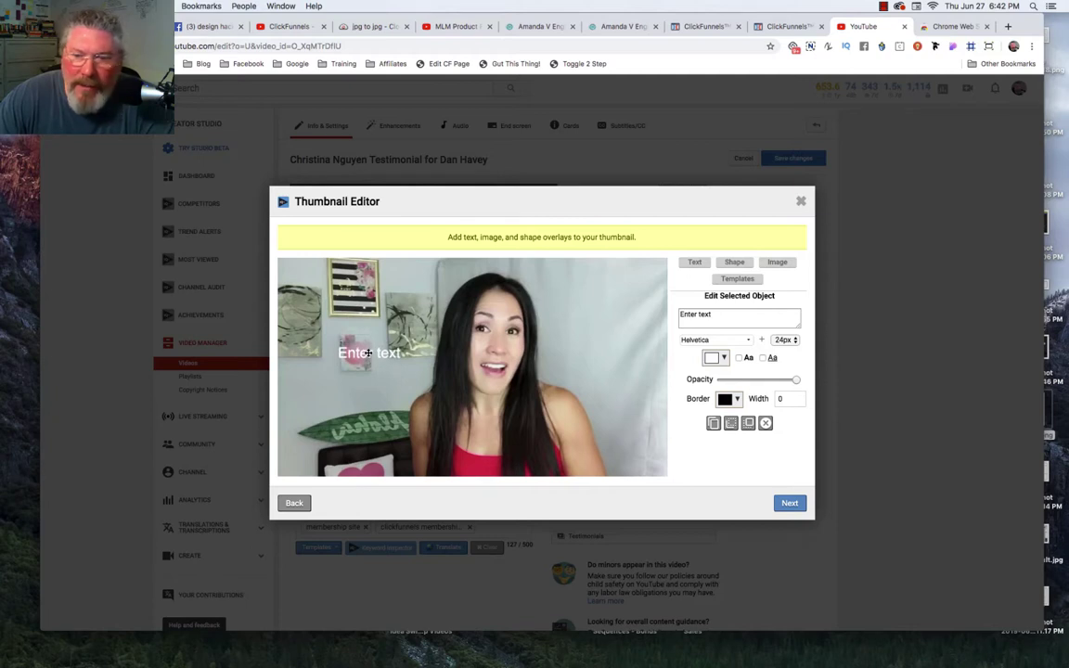
{"action": "left_click", "coordinate": [791, 340]}
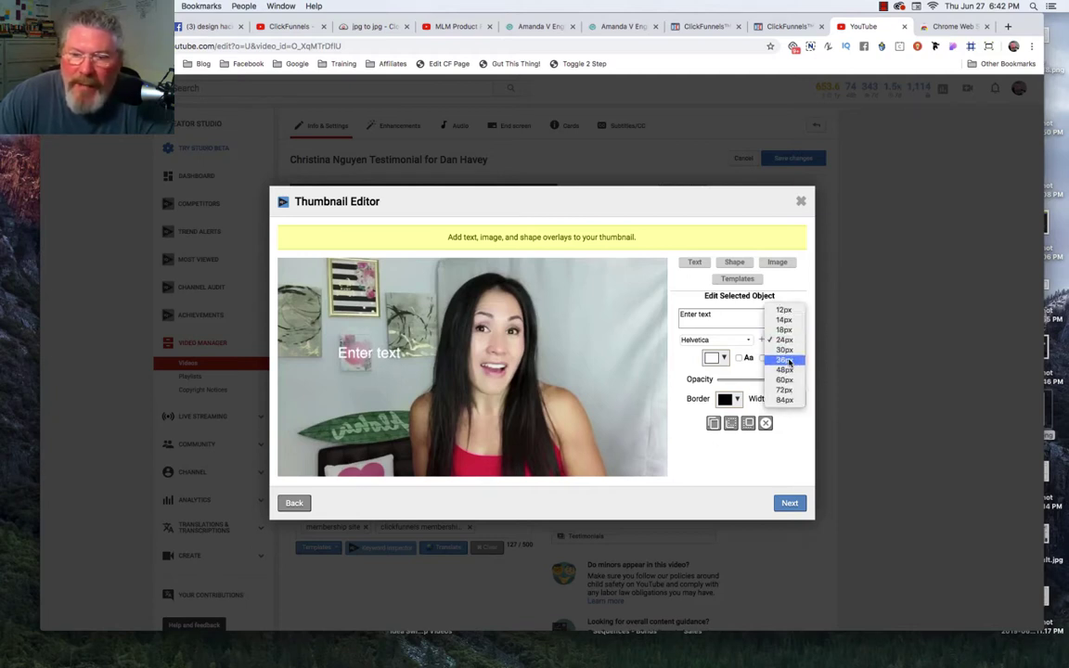
{"action": "left_click", "coordinate": [787, 361]}
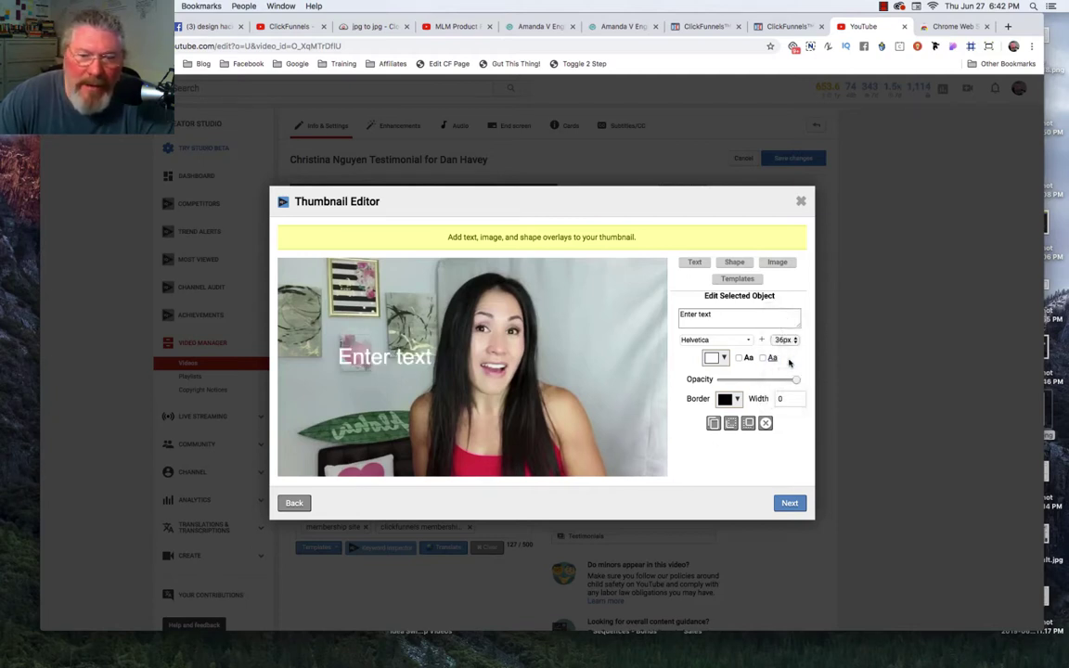
Step: Make the overlay text blue-violet #3c2ad5 and bold, with no underline
{"action": "left_click", "coordinate": [720, 357]}
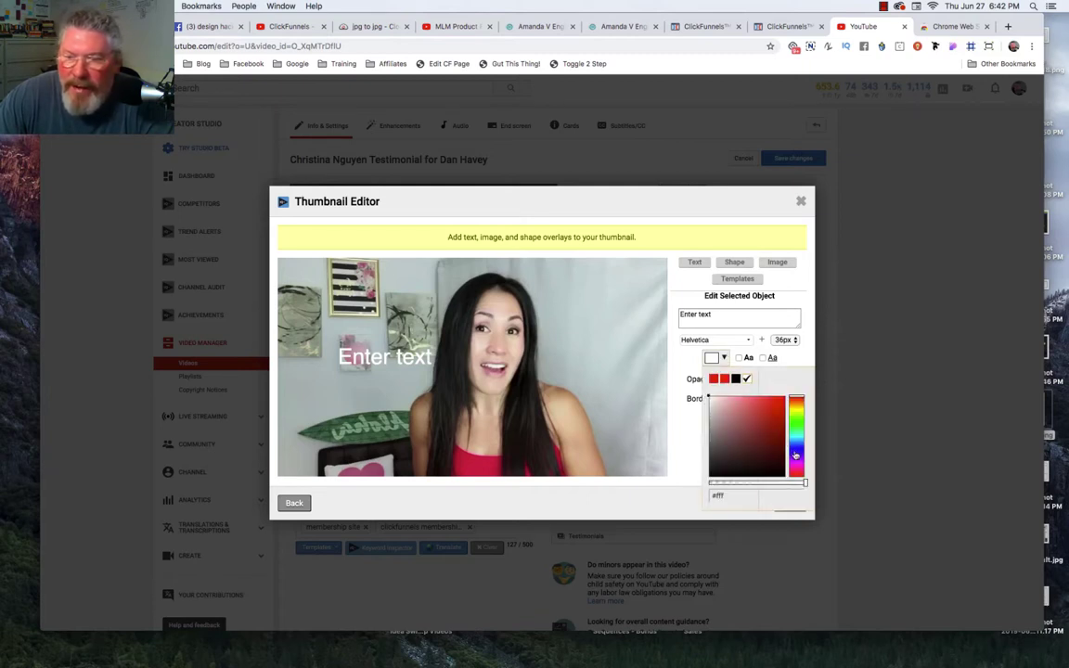
{"action": "left_click", "coordinate": [795, 453]}
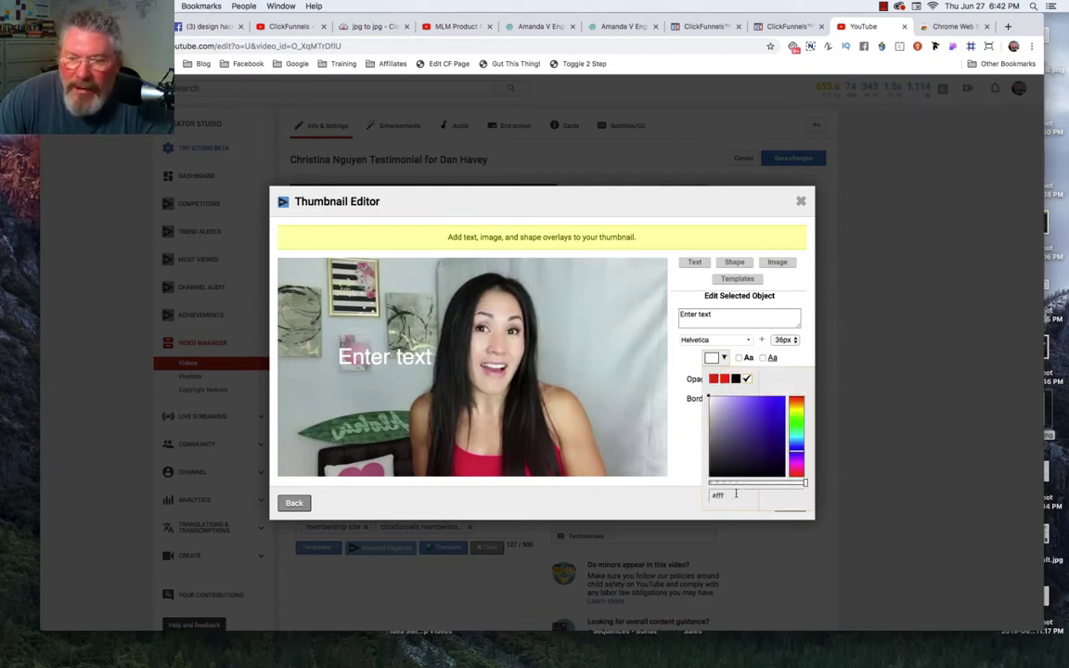
{"action": "left_click", "coordinate": [769, 412]}
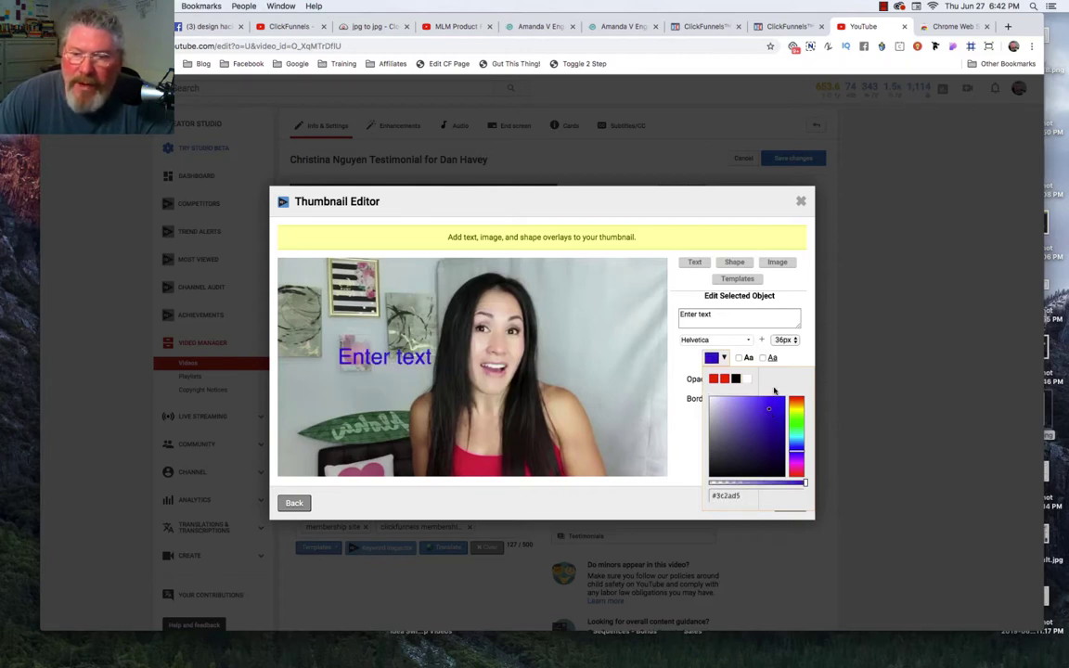
{"action": "left_click", "coordinate": [682, 360]}
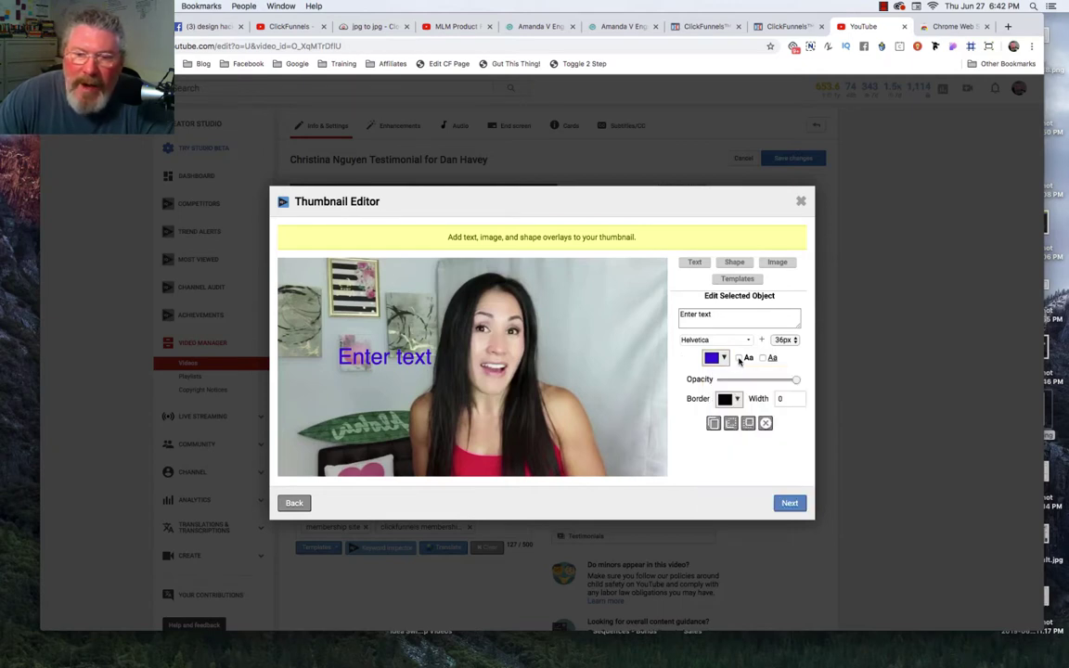
{"action": "left_click", "coordinate": [739, 359]}
{"action": "left_click", "coordinate": [765, 358]}
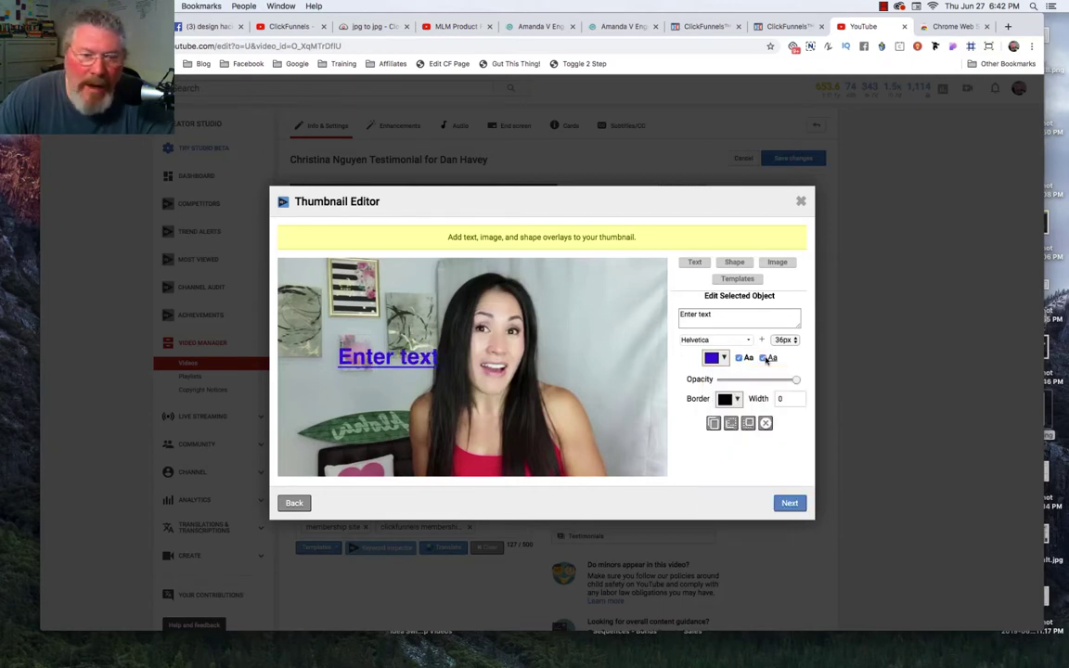
{"action": "left_click", "coordinate": [766, 358]}
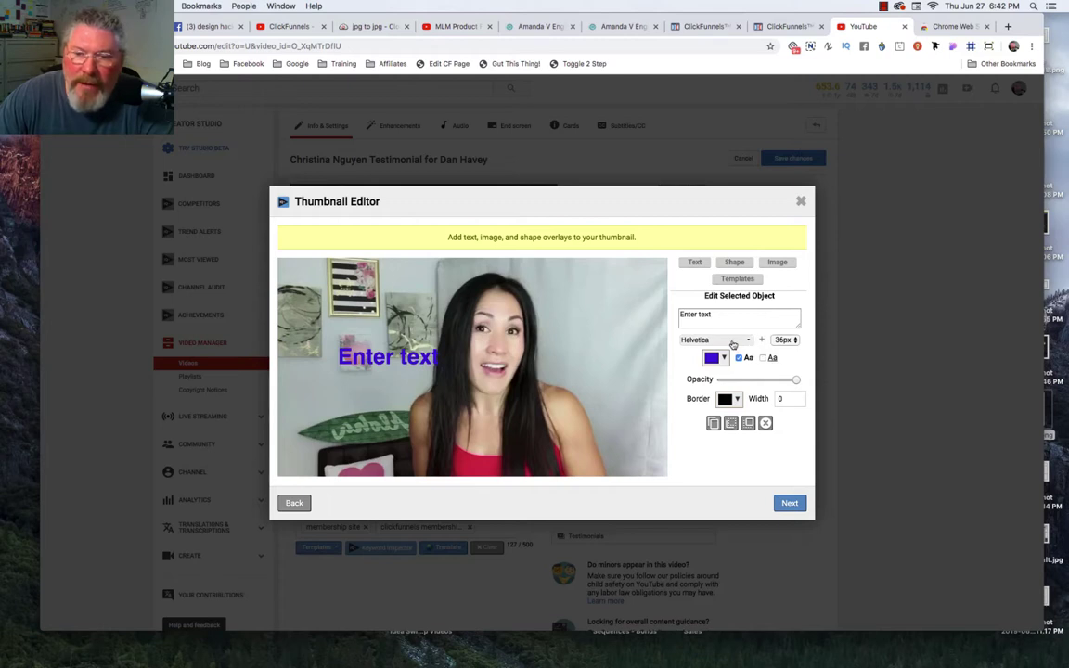
Step: Switch the text font from Creepster to Audiowide and drag the text down onto the leaf sign
{"action": "left_click", "coordinate": [733, 342]}
{"action": "scroll", "coordinate": [734, 380], "scroll_direction": "down", "scroll_amount": 8}
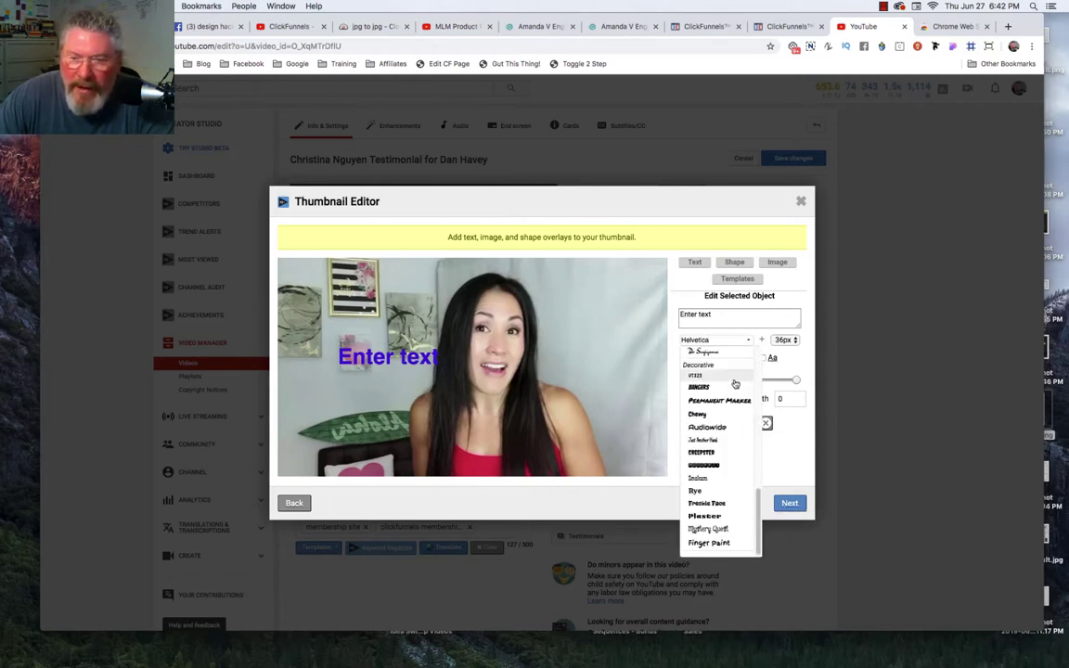
{"action": "left_click", "coordinate": [715, 453]}
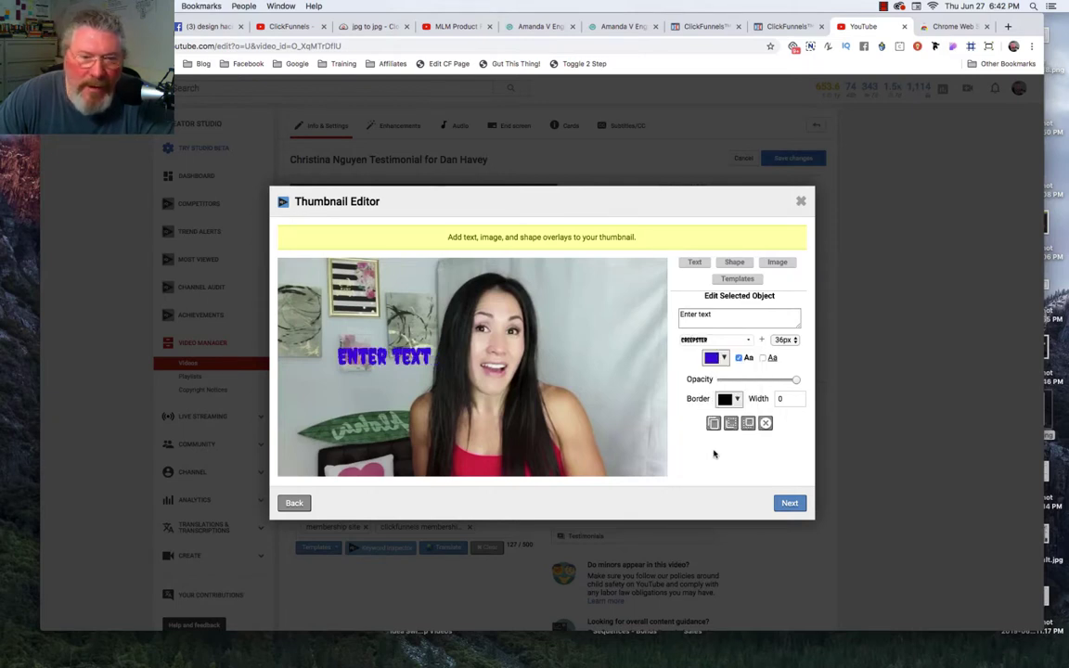
{"action": "left_click", "coordinate": [715, 339]}
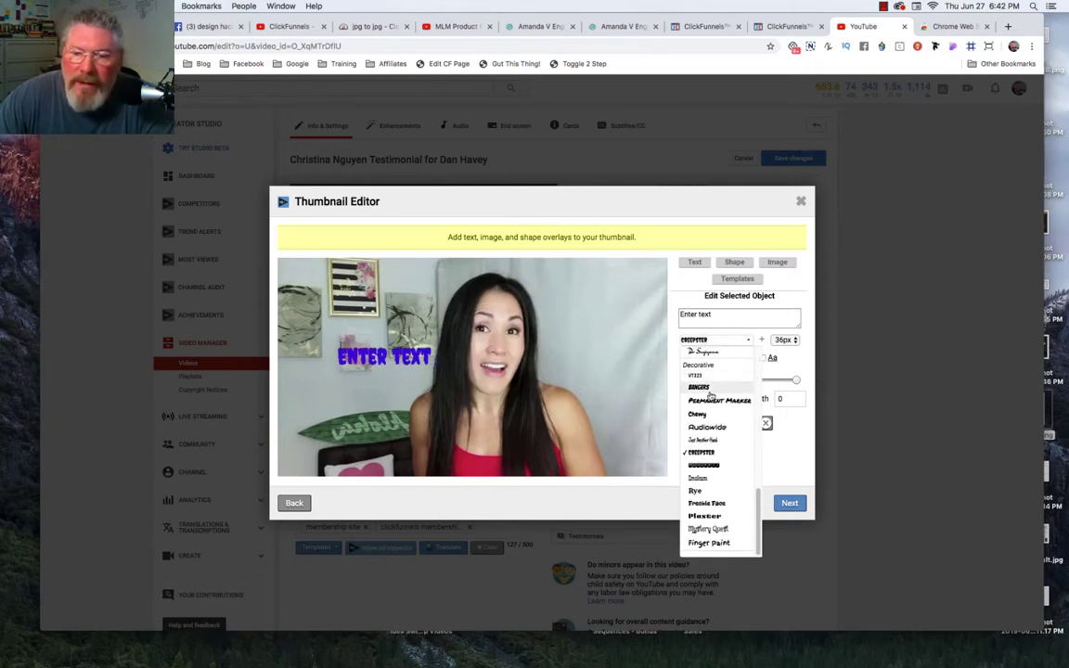
{"action": "scroll", "coordinate": [711, 396], "scroll_direction": "up", "scroll_amount": 10}
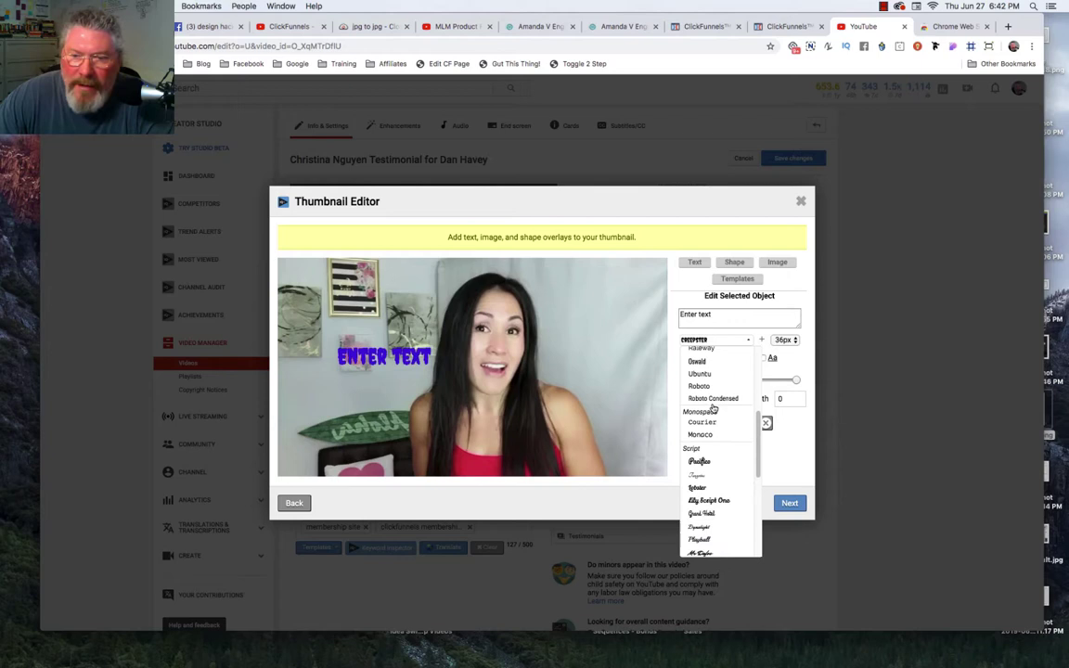
{"action": "scroll", "coordinate": [711, 409], "scroll_direction": "down", "scroll_amount": 2}
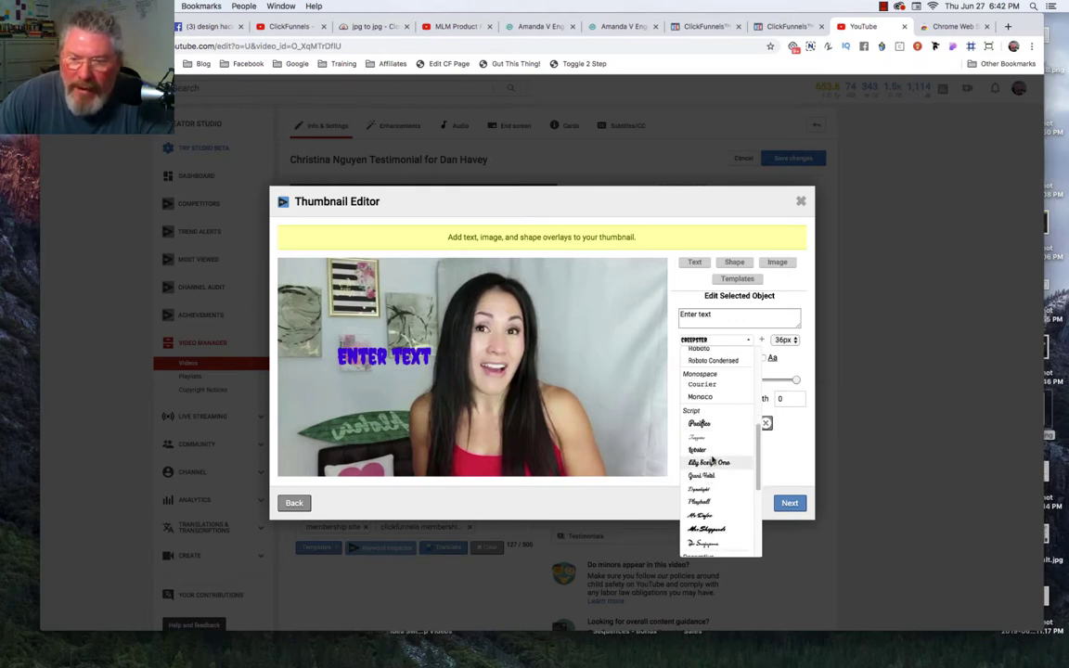
{"action": "scroll", "coordinate": [711, 457], "scroll_direction": "down", "scroll_amount": 4}
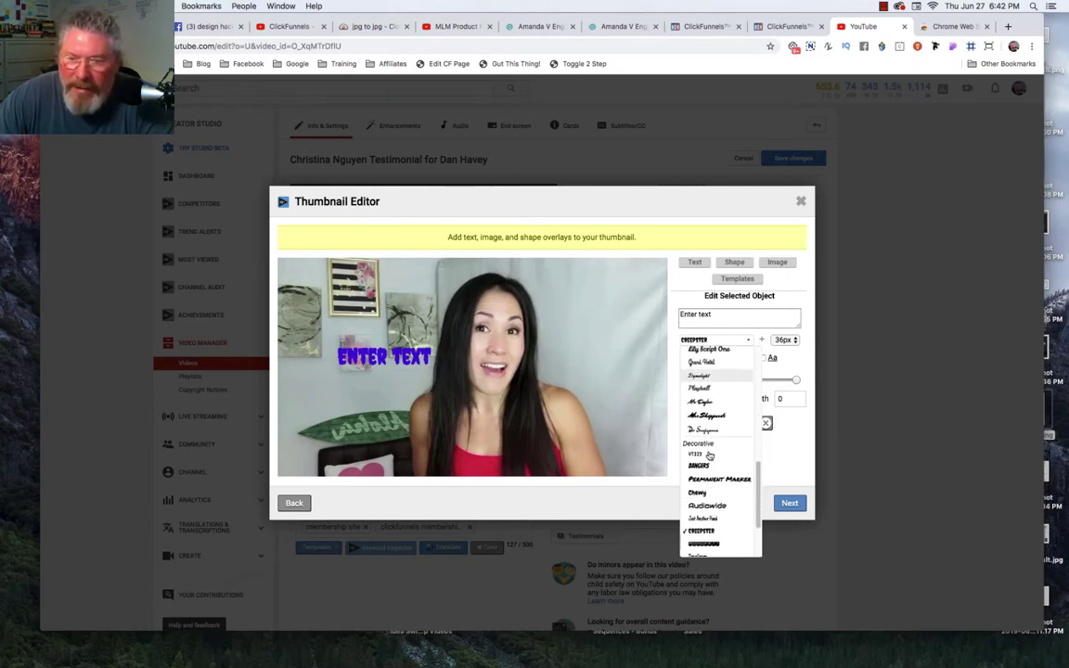
{"action": "scroll", "coordinate": [710, 455], "scroll_direction": "down", "scroll_amount": 3}
{"action": "left_click", "coordinate": [710, 429]}
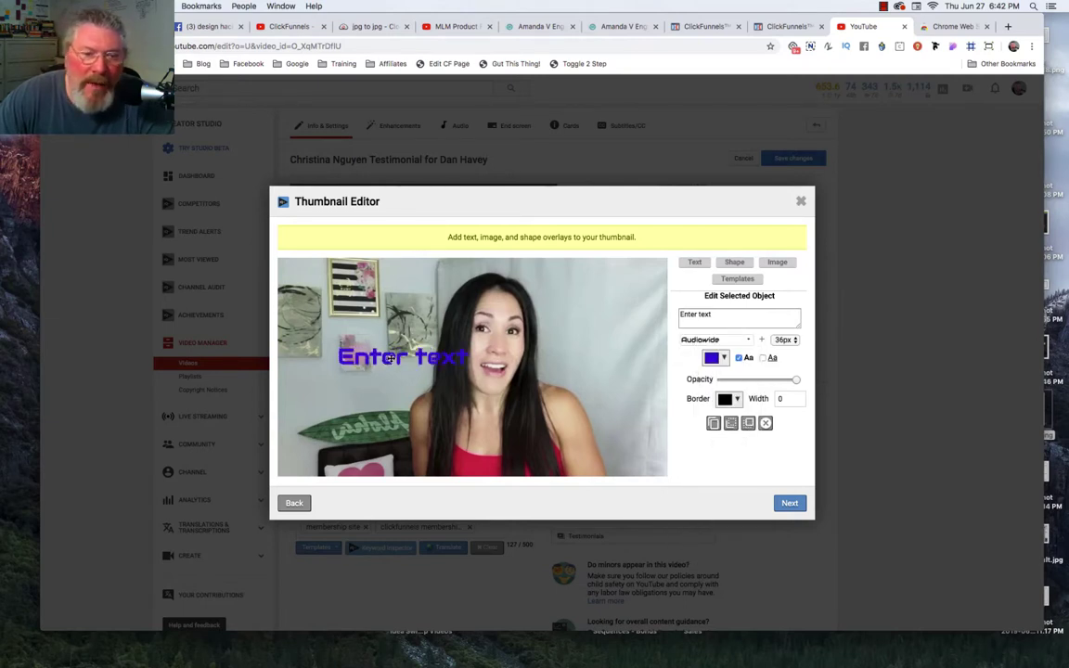
{"action": "left_click_drag", "start_coordinate": [390, 357], "coordinate": [368, 417]}
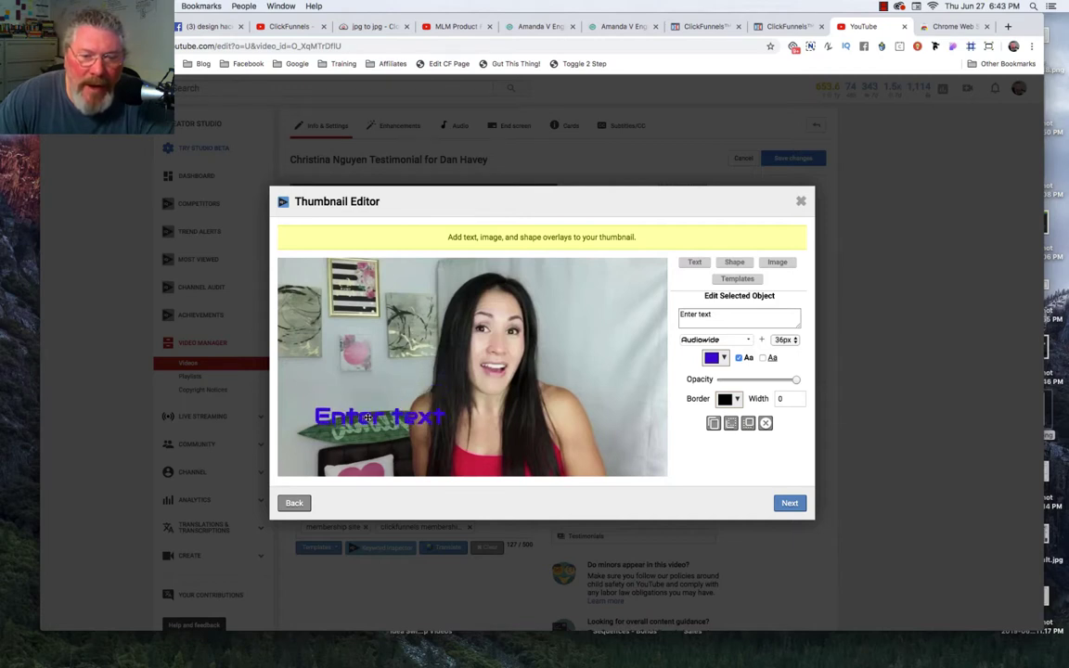
Step: Add a white ellipse with border width 2, enlarge it, and place it on the left side
{"action": "left_click", "coordinate": [735, 264]}
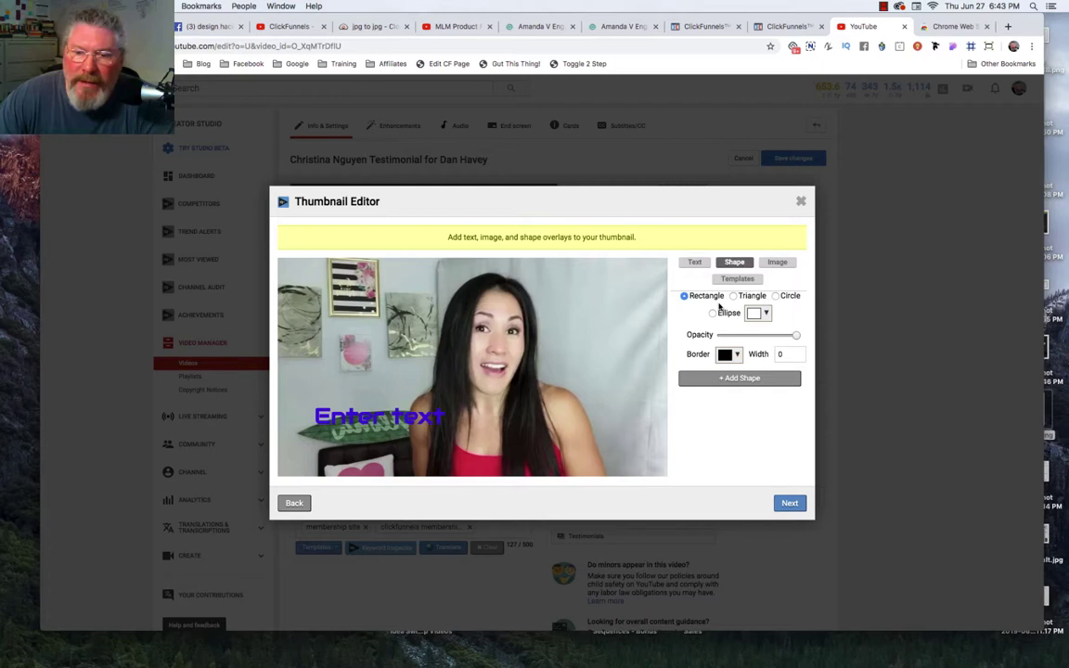
{"action": "left_click", "coordinate": [713, 314]}
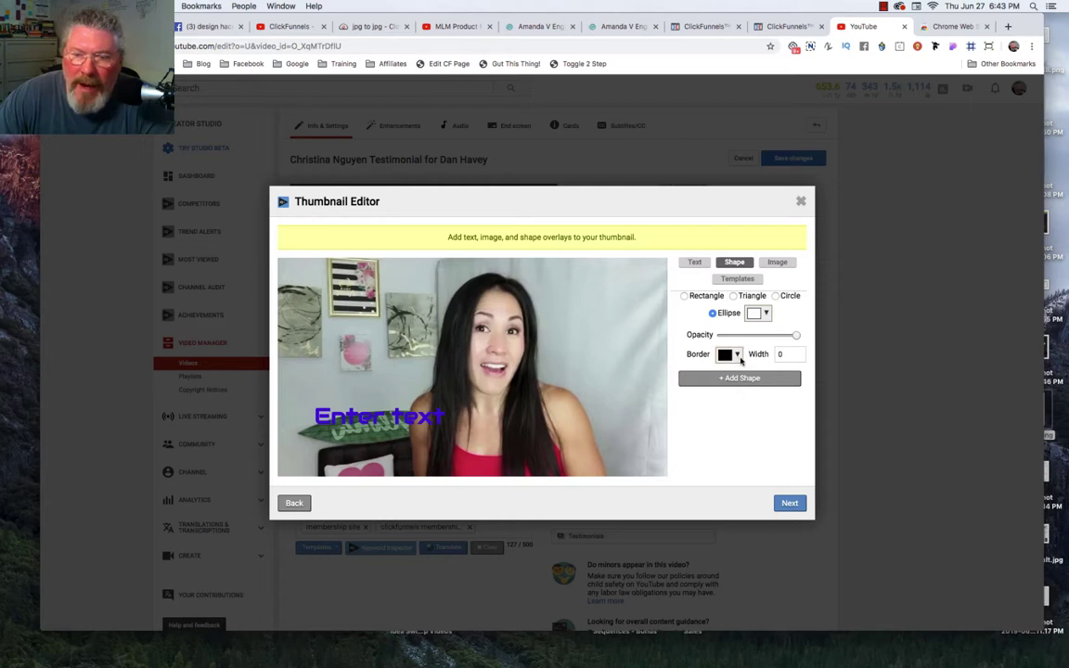
{"action": "left_click", "coordinate": [740, 379]}
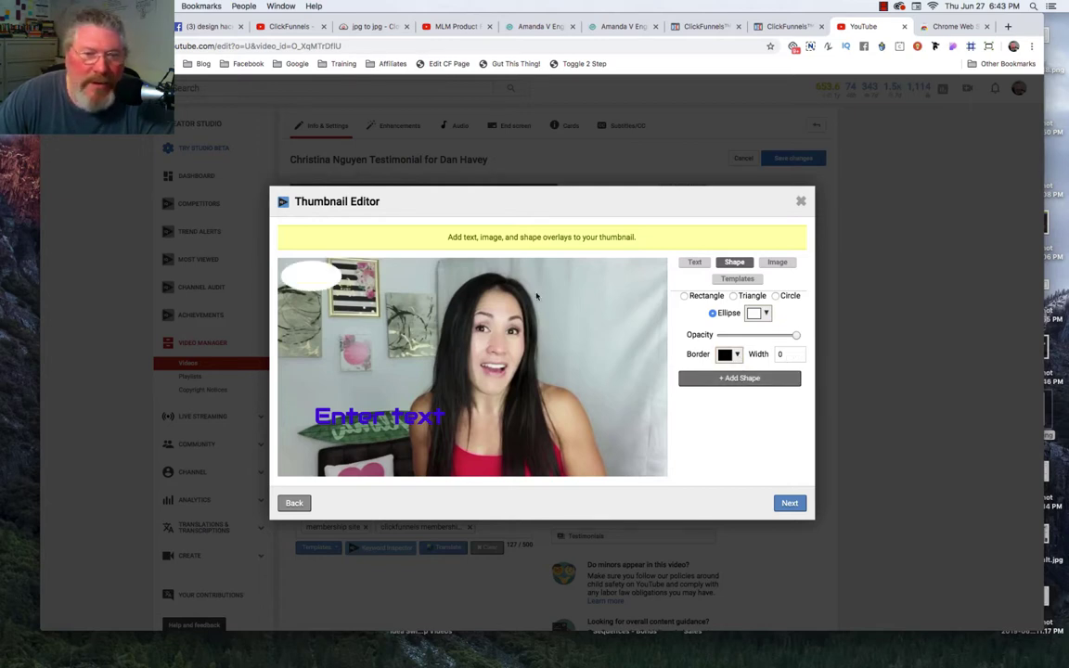
{"action": "left_click_drag", "start_coordinate": [291, 248], "coordinate": [394, 343]}
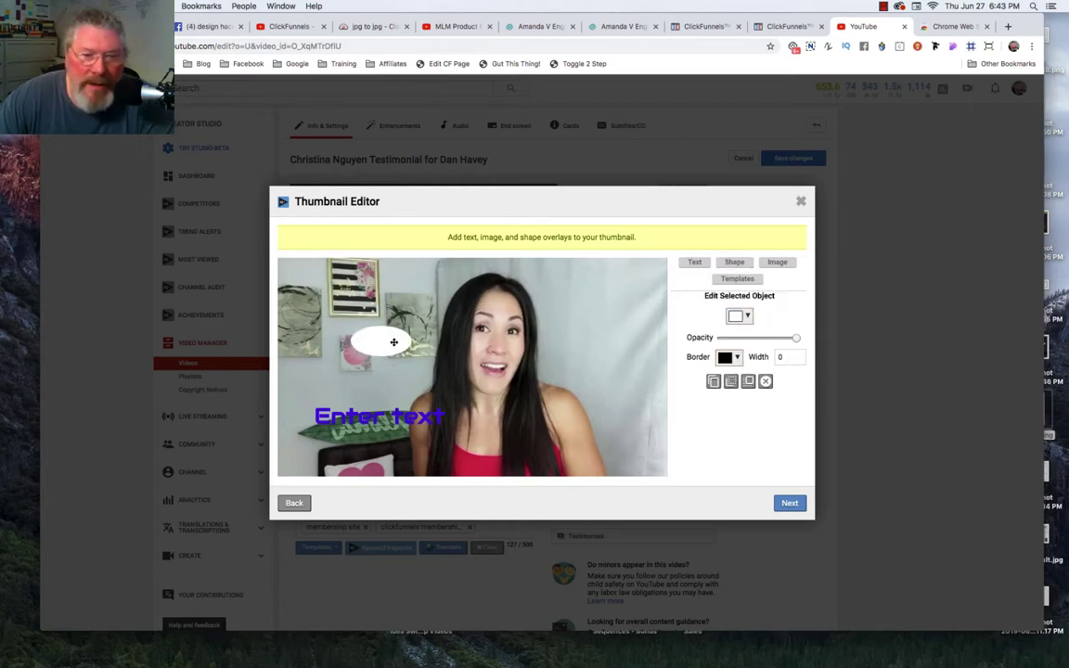
{"action": "left_click", "coordinate": [798, 357]}
{"action": "left_click", "coordinate": [799, 359]}
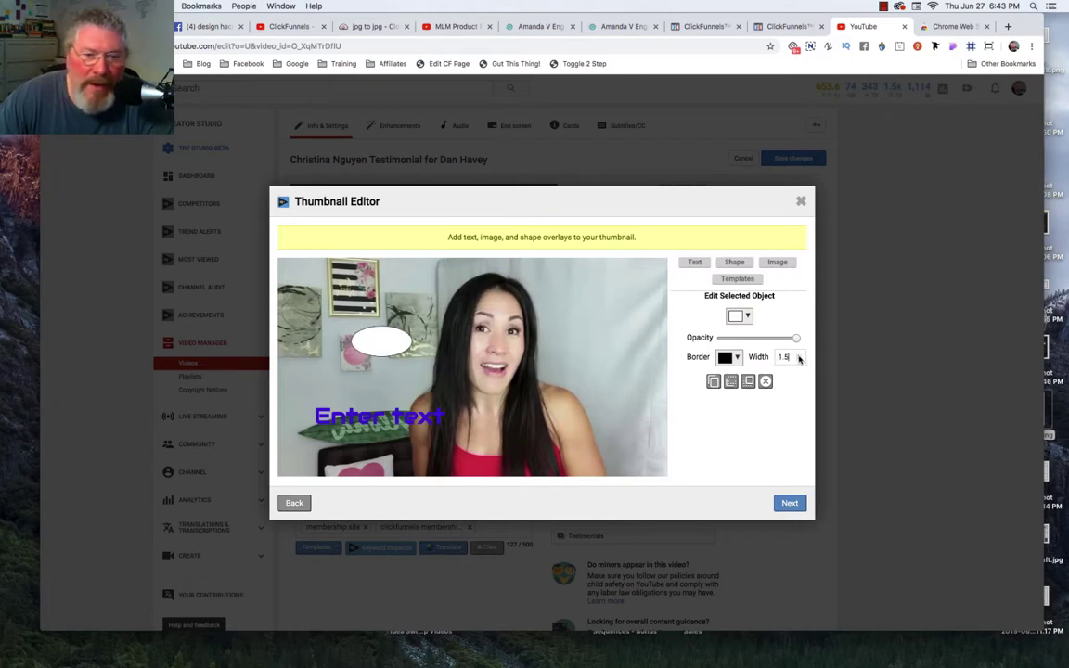
{"action": "left_click", "coordinate": [799, 356]}
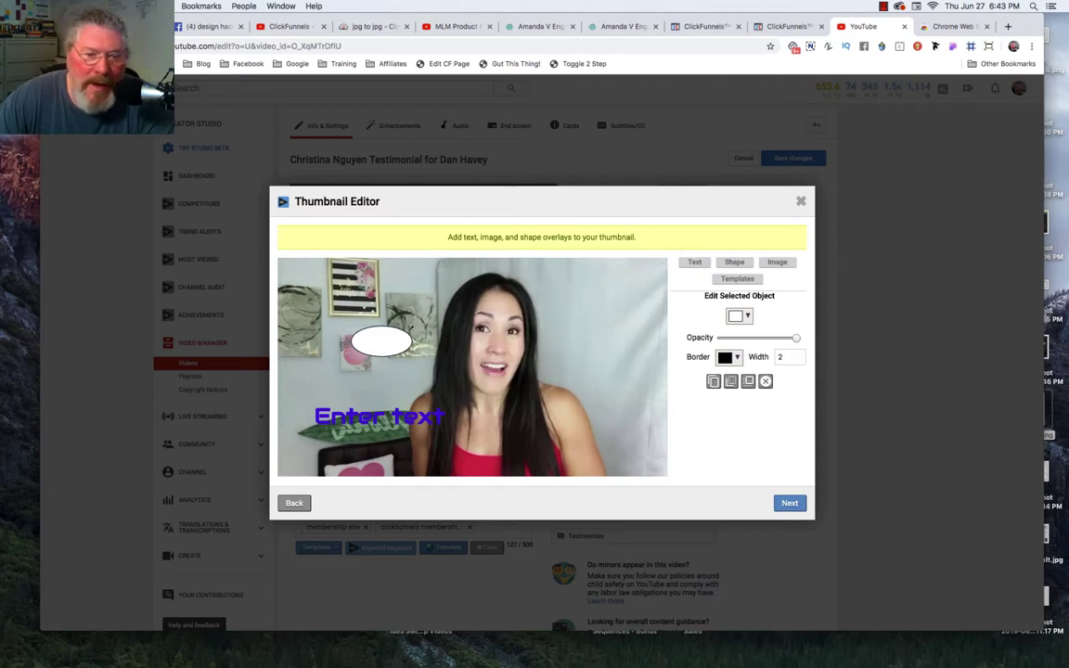
{"action": "left_click_drag", "start_coordinate": [412, 328], "coordinate": [509, 279]}
{"action": "left_click_drag", "start_coordinate": [451, 315], "coordinate": [396, 417]}
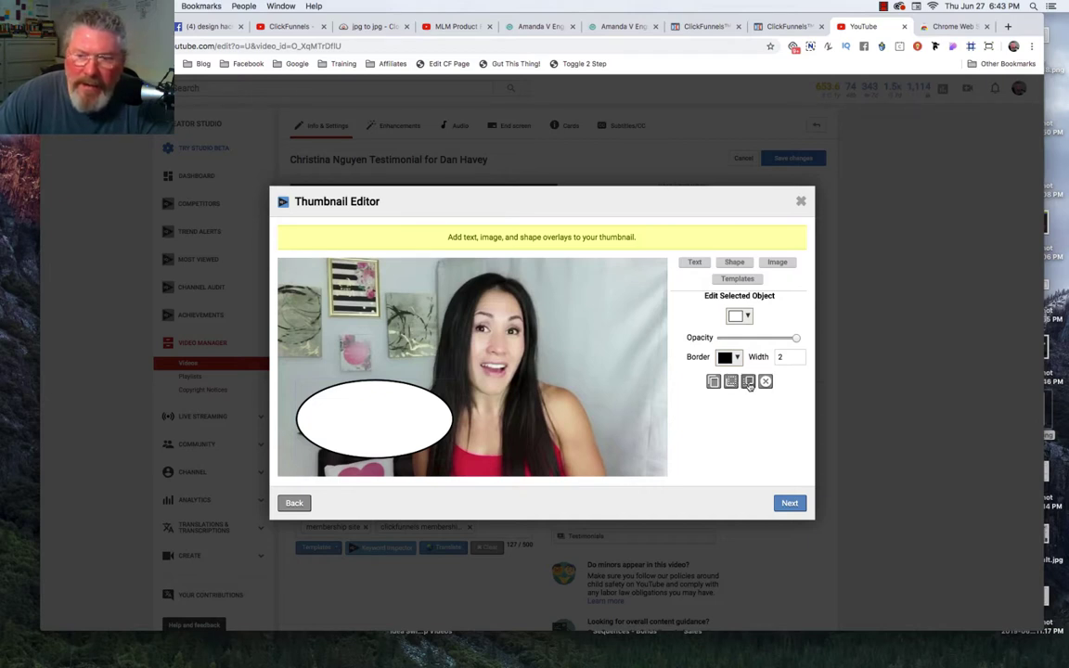
{"action": "left_click_drag", "start_coordinate": [385, 413], "coordinate": [376, 338]}
Step: Move the ellipse to the lower left and drag the 'Enter text' overlay into it
{"action": "left_click", "coordinate": [380, 363]}
{"action": "left_click", "coordinate": [624, 342]}
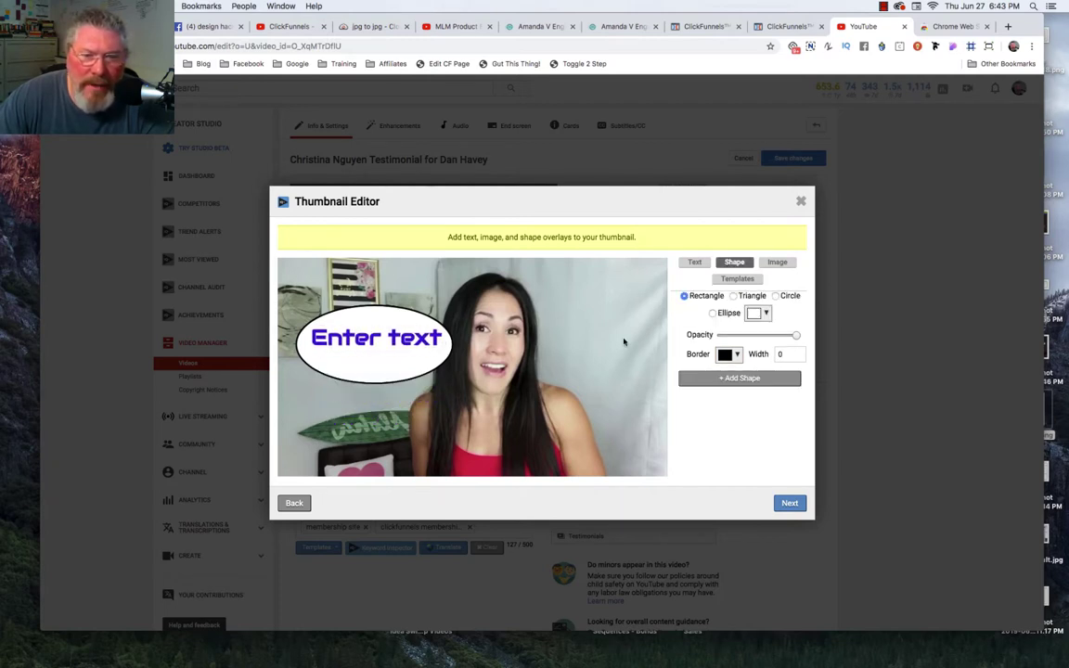
{"action": "left_click", "coordinate": [384, 363]}
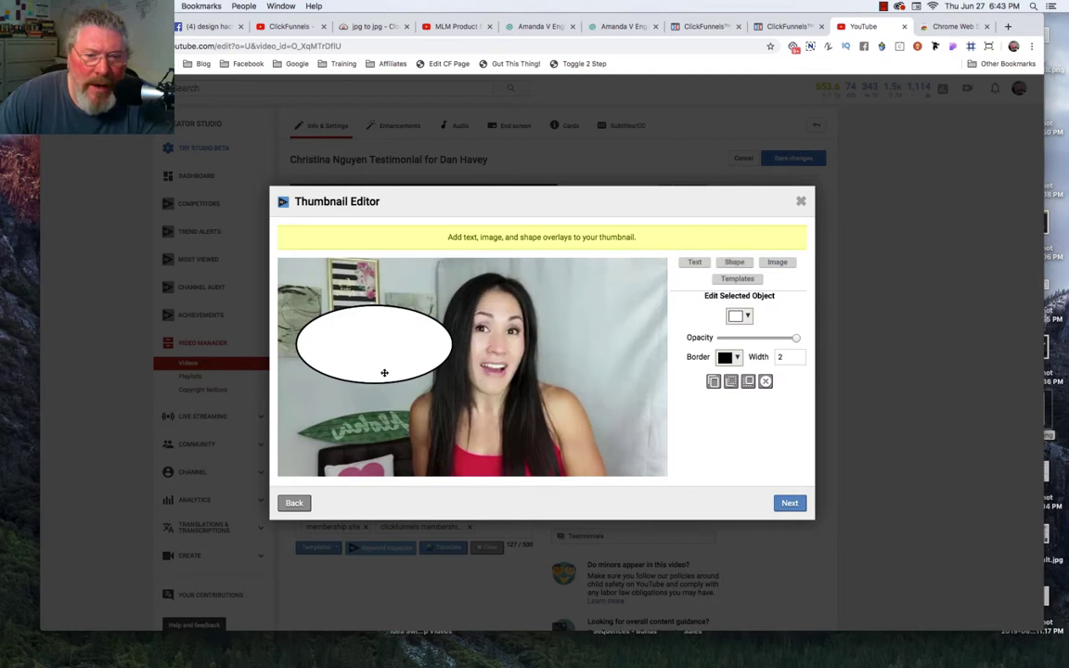
{"action": "left_click_drag", "start_coordinate": [384, 369], "coordinate": [373, 444]}
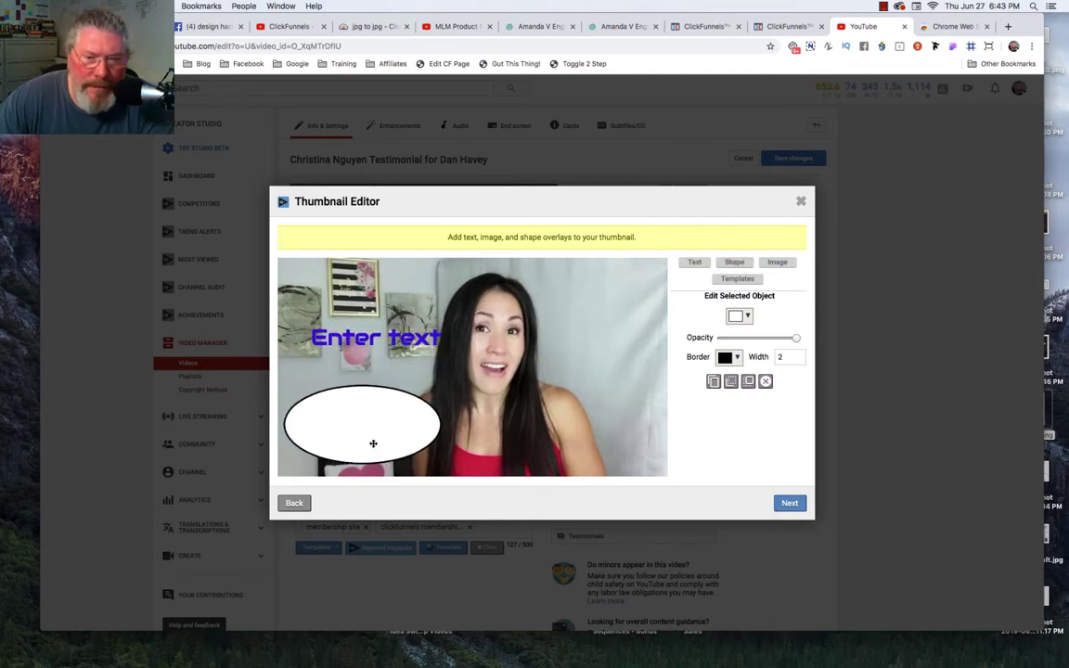
{"action": "left_click", "coordinate": [339, 334]}
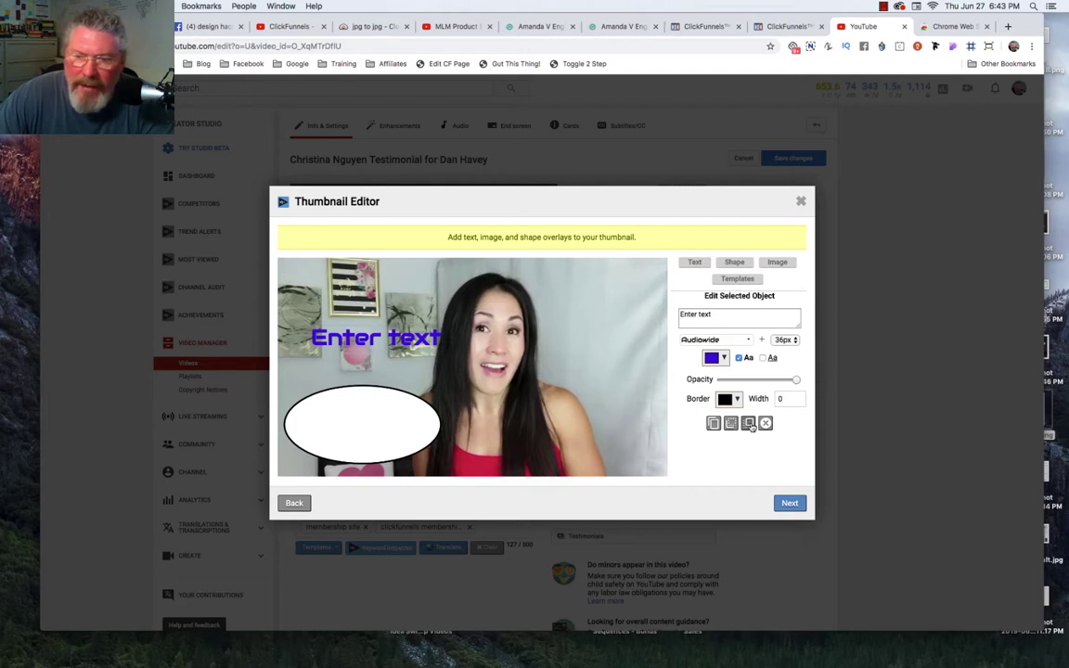
{"action": "left_click_drag", "start_coordinate": [374, 340], "coordinate": [360, 426]}
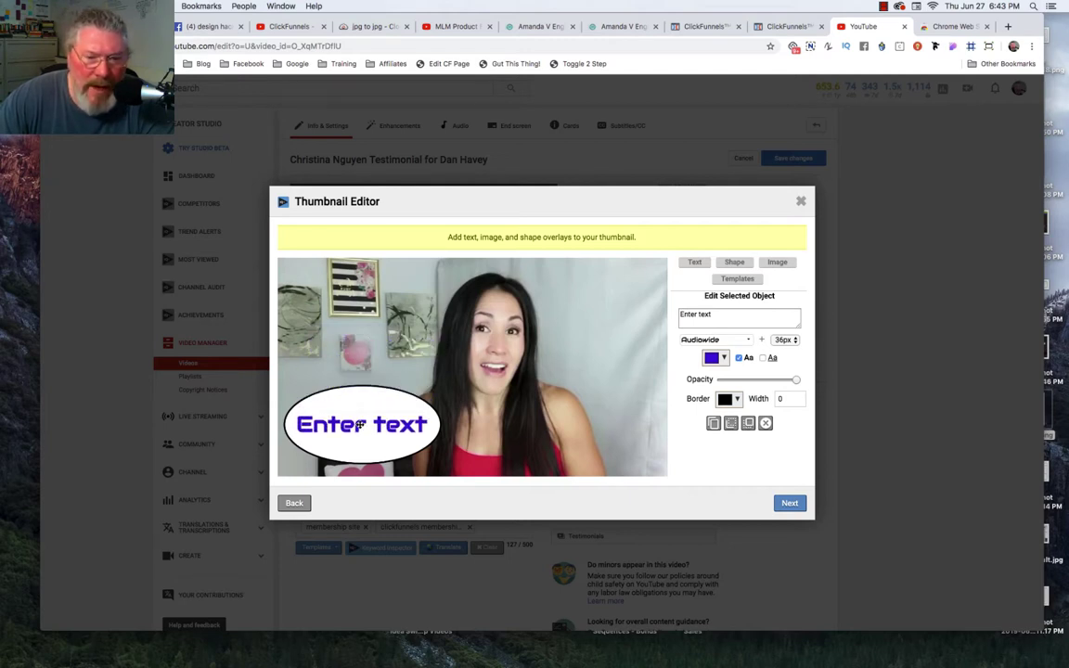
{"action": "left_click", "coordinate": [607, 352]}
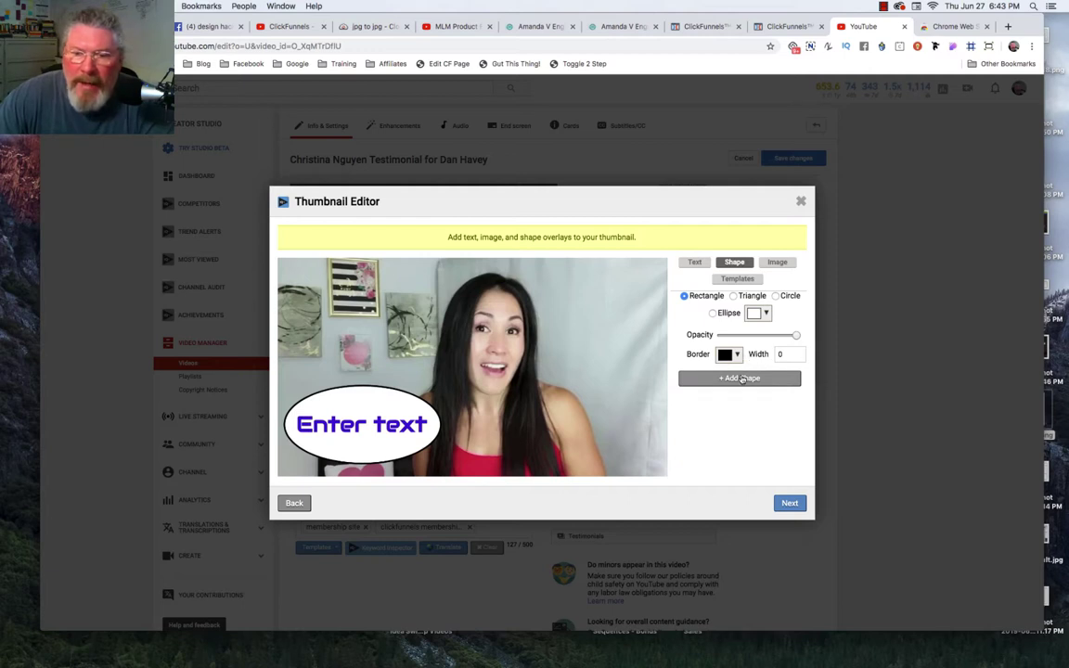
Step: Give the text a 0.5 border width and make its lettering white
{"action": "left_click", "coordinate": [393, 425]}
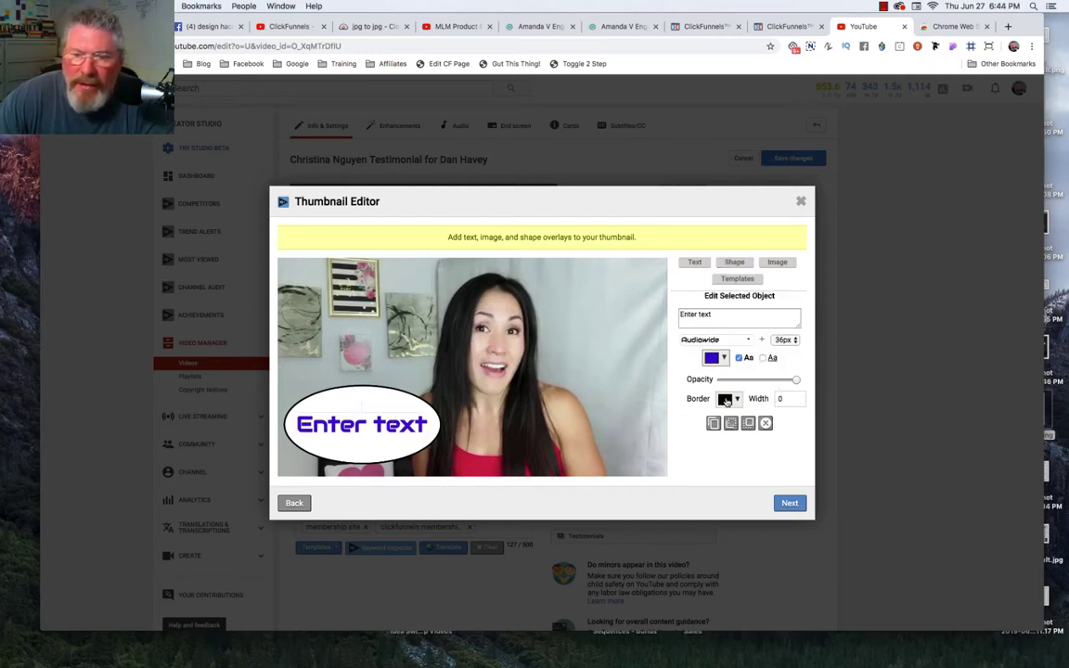
{"action": "left_click", "coordinate": [800, 398]}
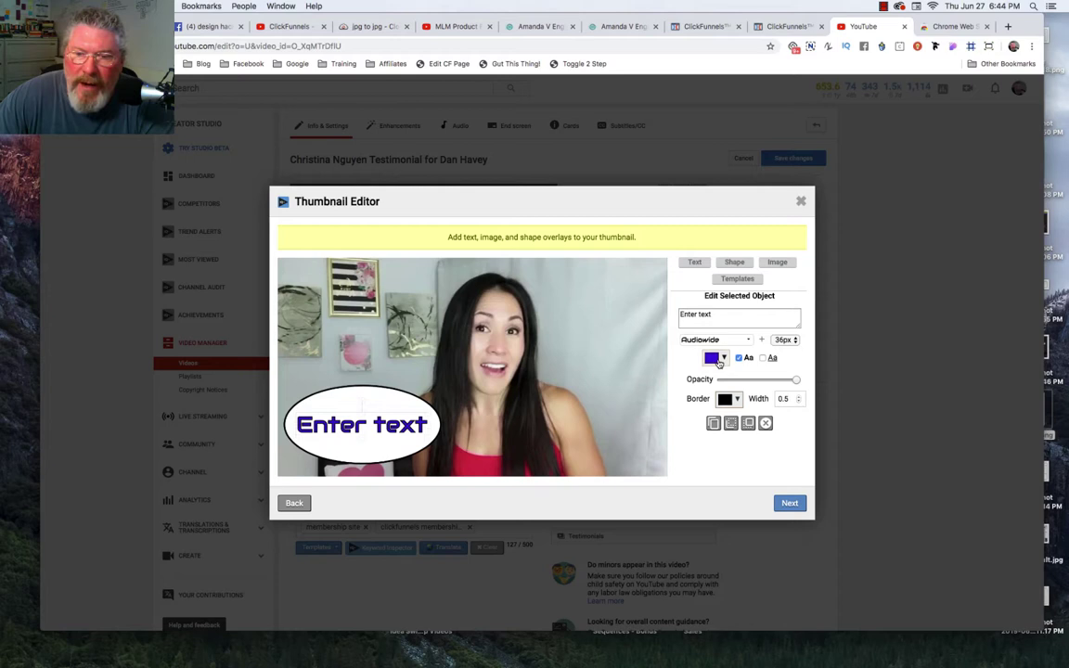
{"action": "left_click", "coordinate": [724, 358]}
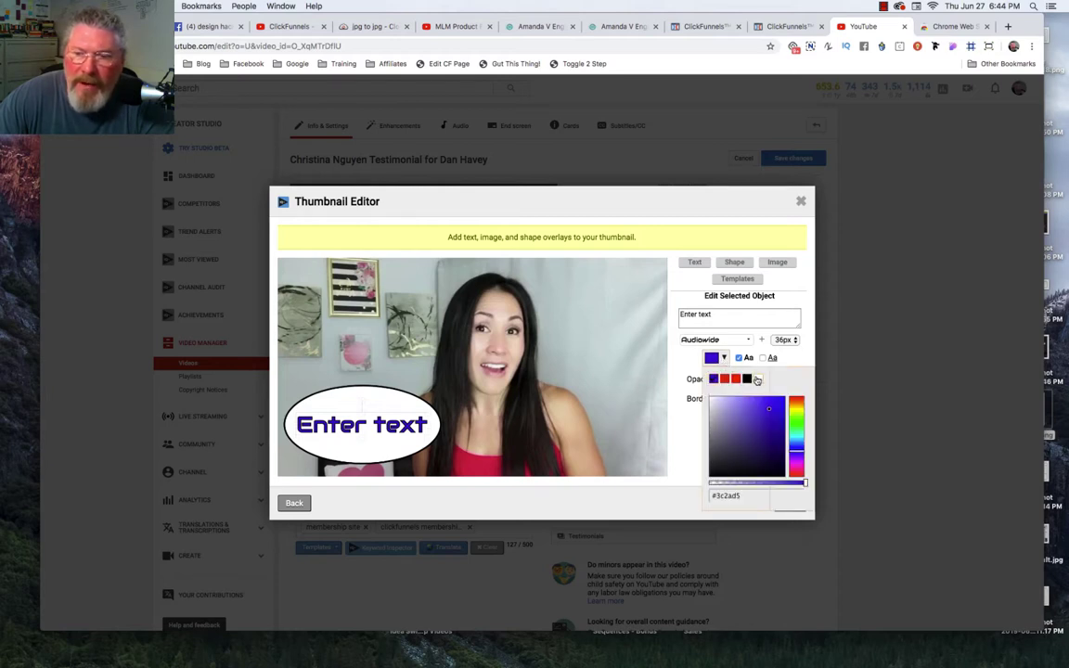
{"action": "left_click", "coordinate": [759, 379]}
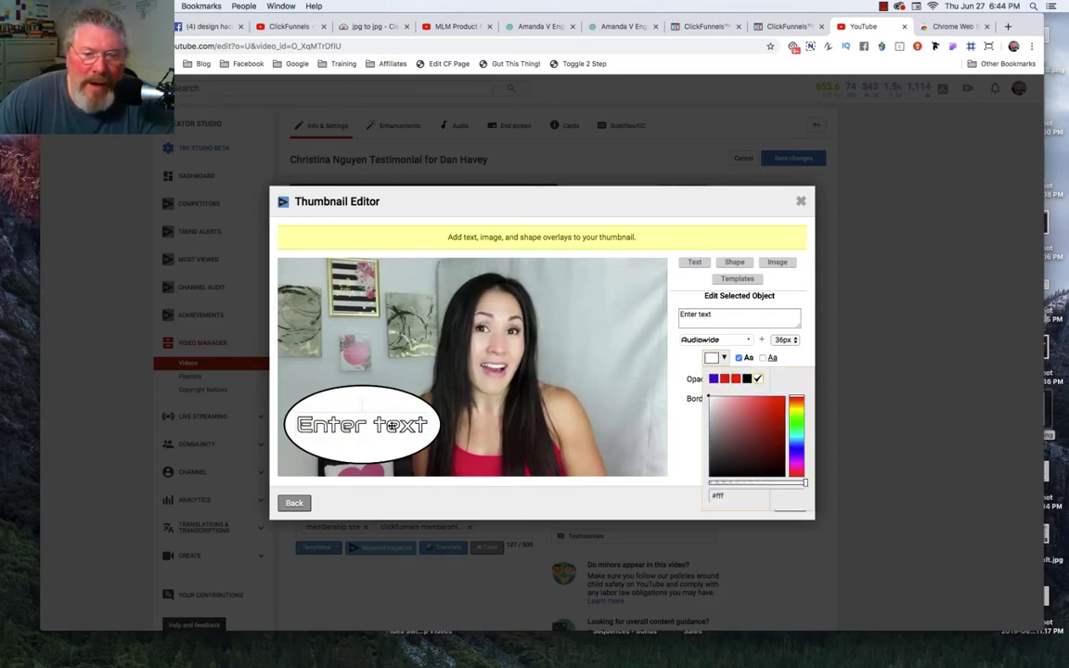
{"action": "left_click", "coordinate": [599, 382]}
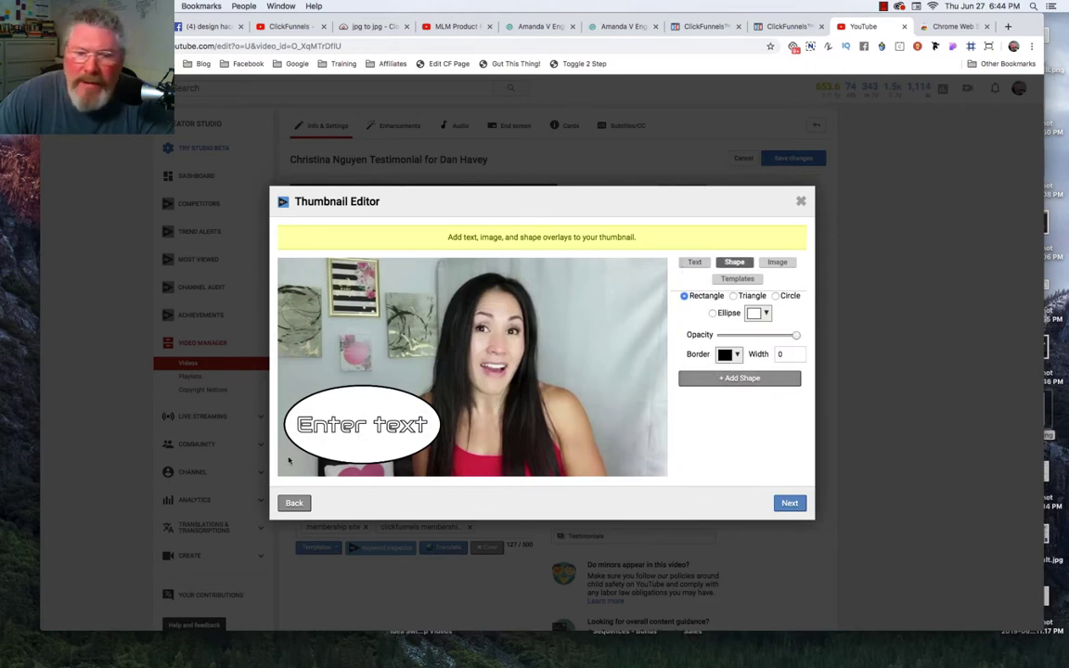
Step: Change the text's border colour to red #f90101
{"action": "left_click", "coordinate": [367, 427]}
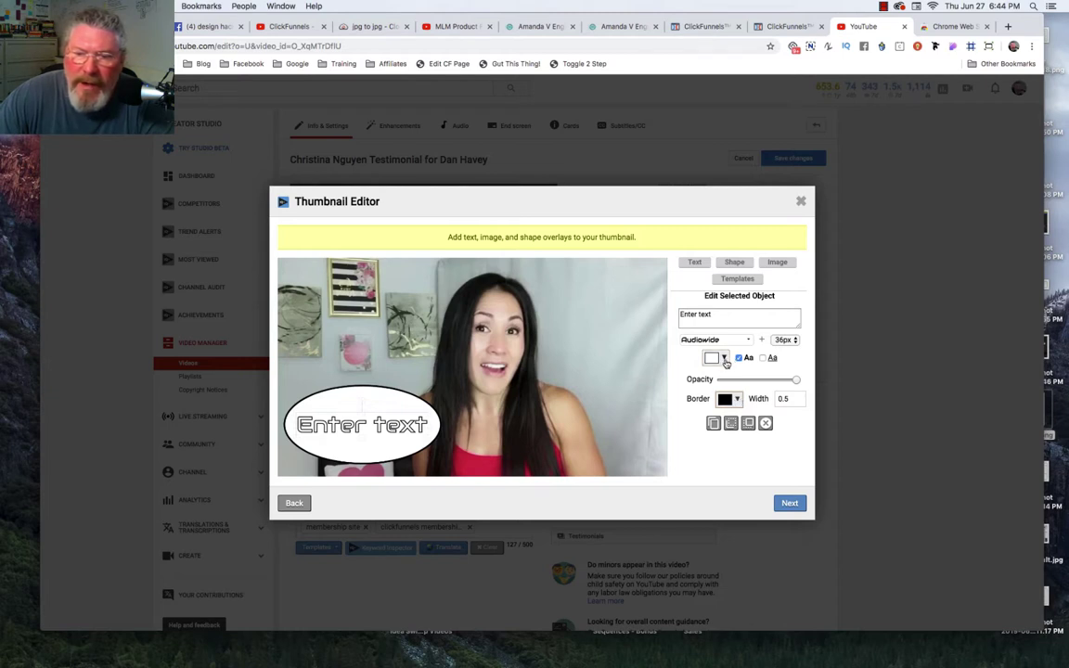
{"action": "left_click", "coordinate": [738, 400]}
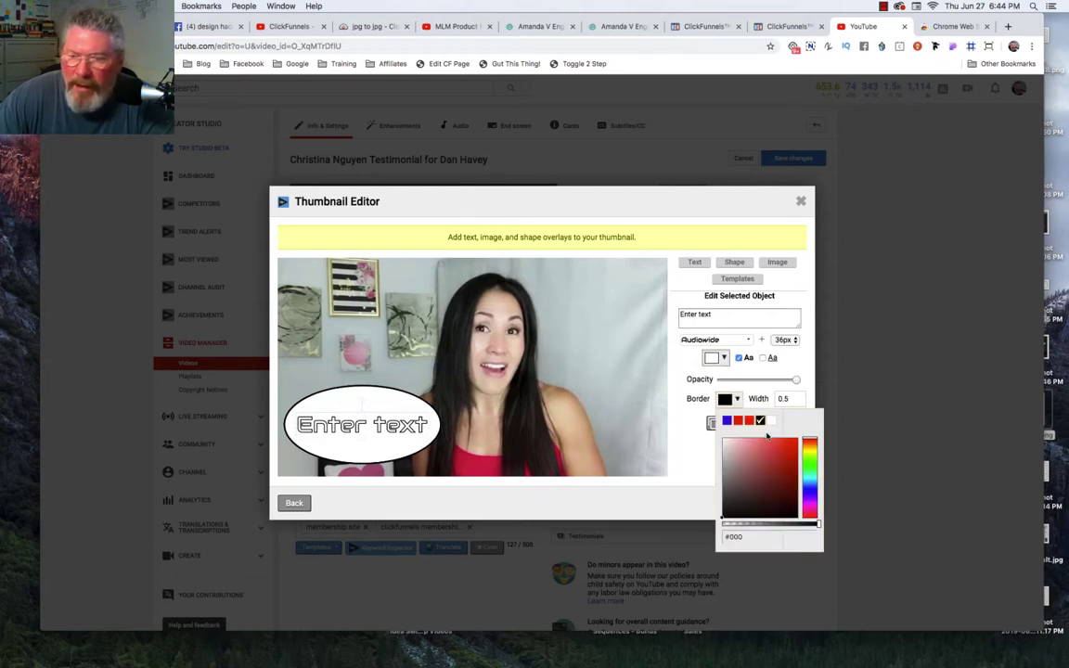
{"action": "left_click", "coordinate": [749, 421]}
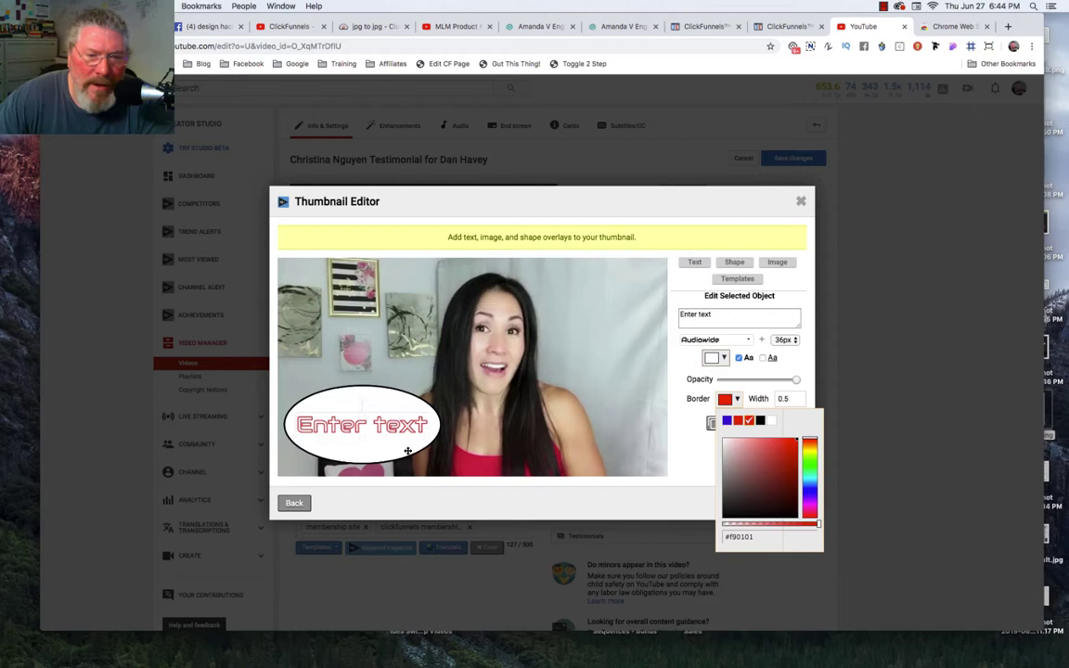
{"action": "left_click", "coordinate": [467, 323]}
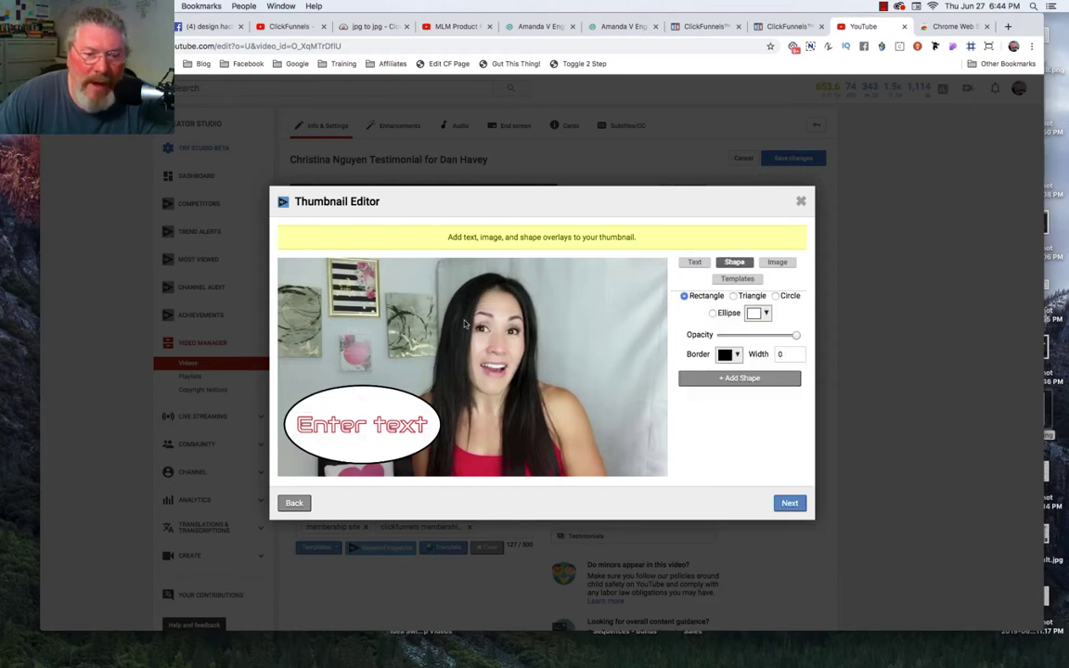
Step: Add a smiley emoji and place it in the thumbnail's upper right
{"action": "left_click", "coordinate": [779, 263]}
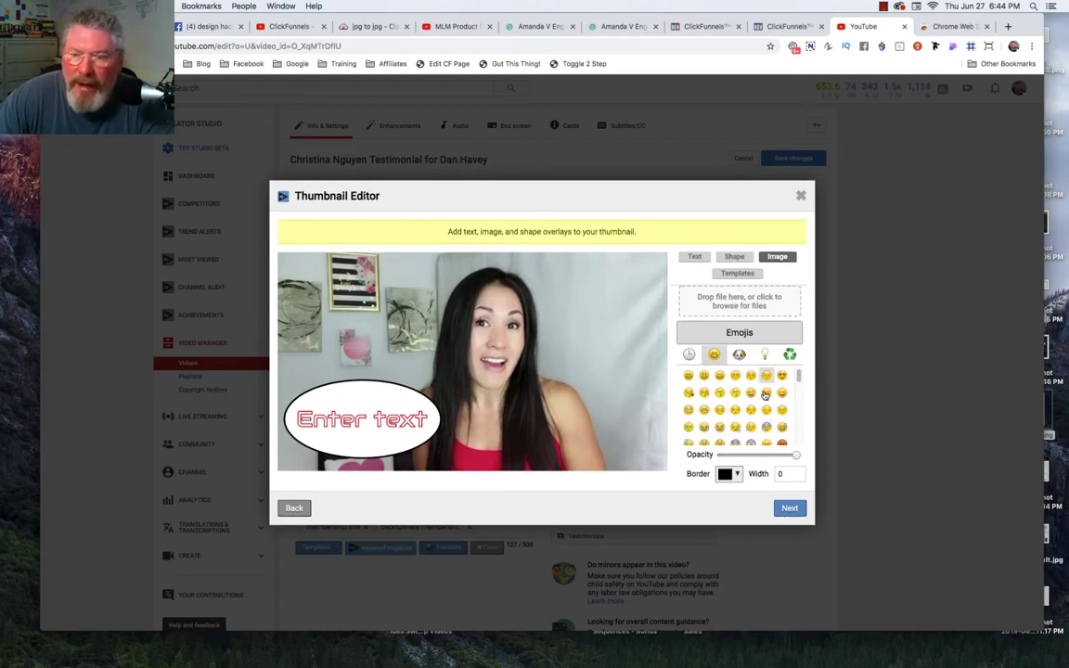
{"action": "scroll", "coordinate": [741, 376], "scroll_direction": "down", "scroll_amount": 3}
{"action": "scroll", "coordinate": [739, 371], "scroll_direction": "up", "scroll_amount": 3}
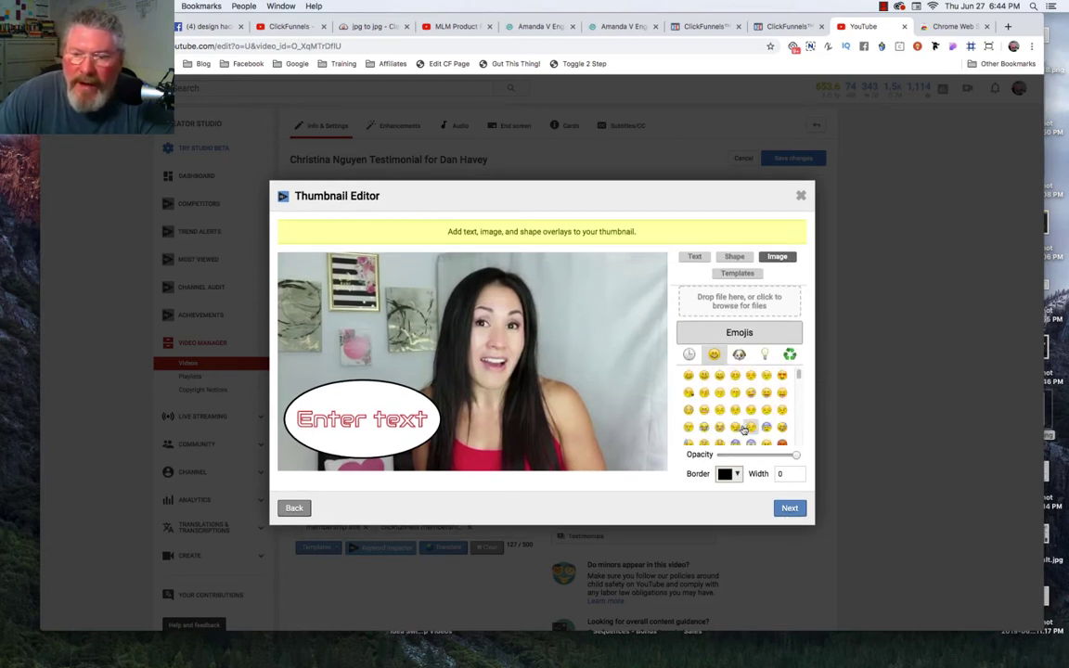
{"action": "left_click", "coordinate": [735, 375]}
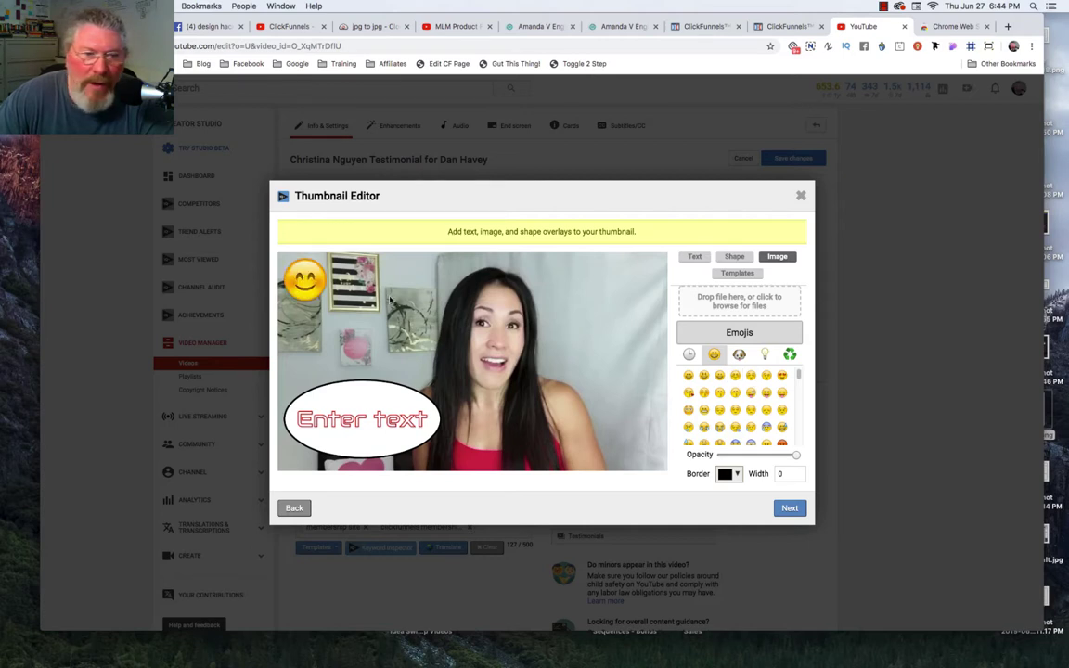
{"action": "left_click_drag", "start_coordinate": [309, 283], "coordinate": [606, 306]}
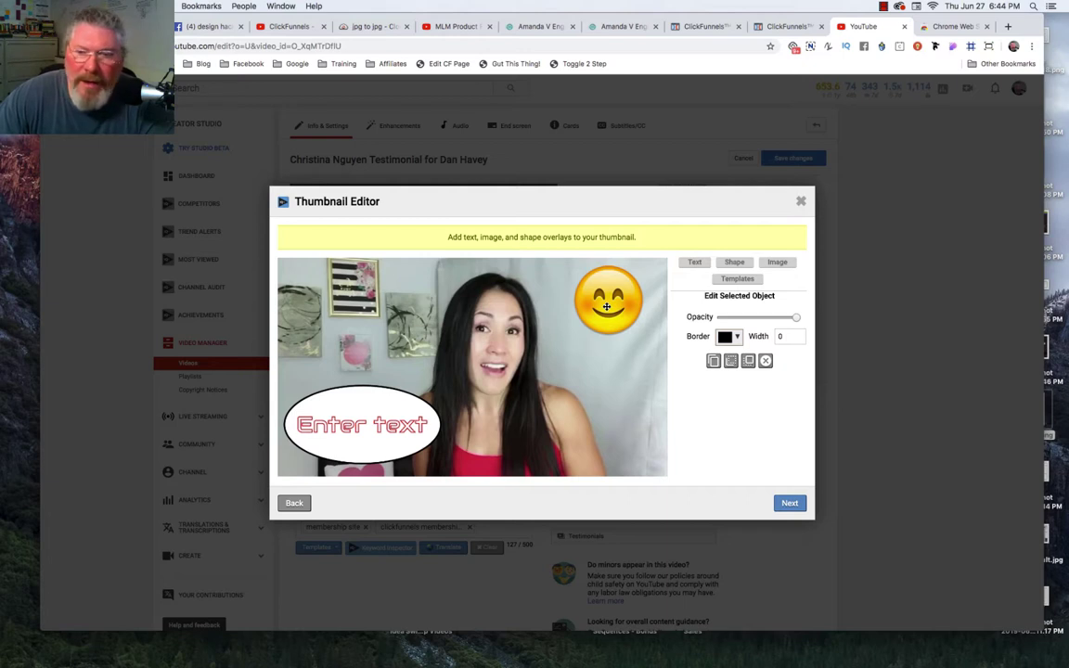
Step: Add a white rectangle and stretch it across the top of the thumbnail
{"action": "left_click", "coordinate": [728, 263]}
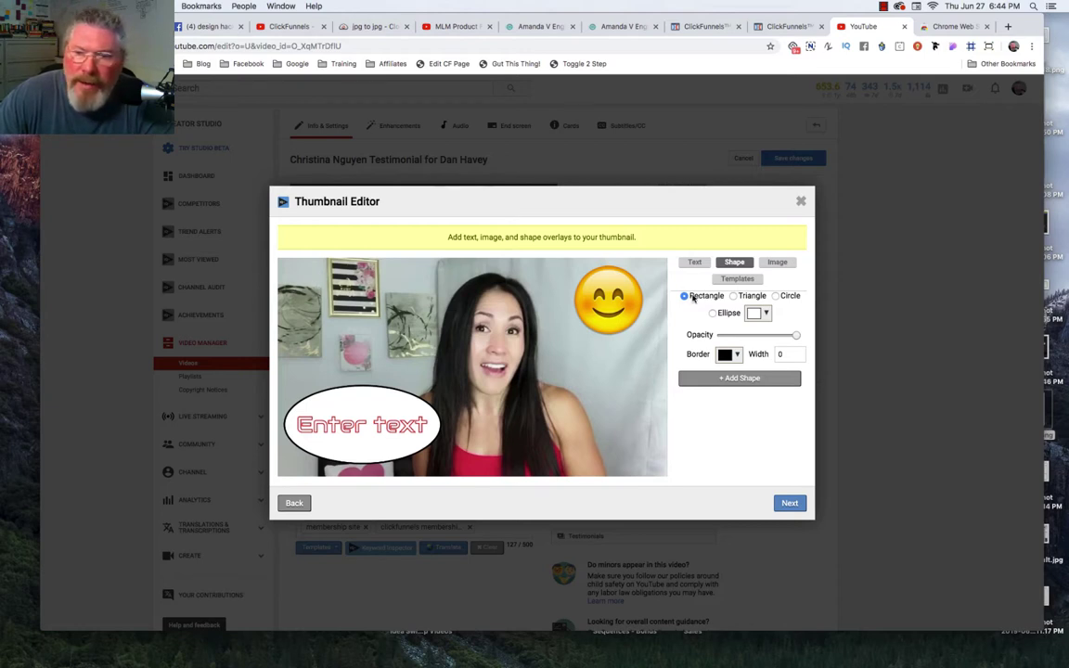
{"action": "left_click", "coordinate": [738, 377]}
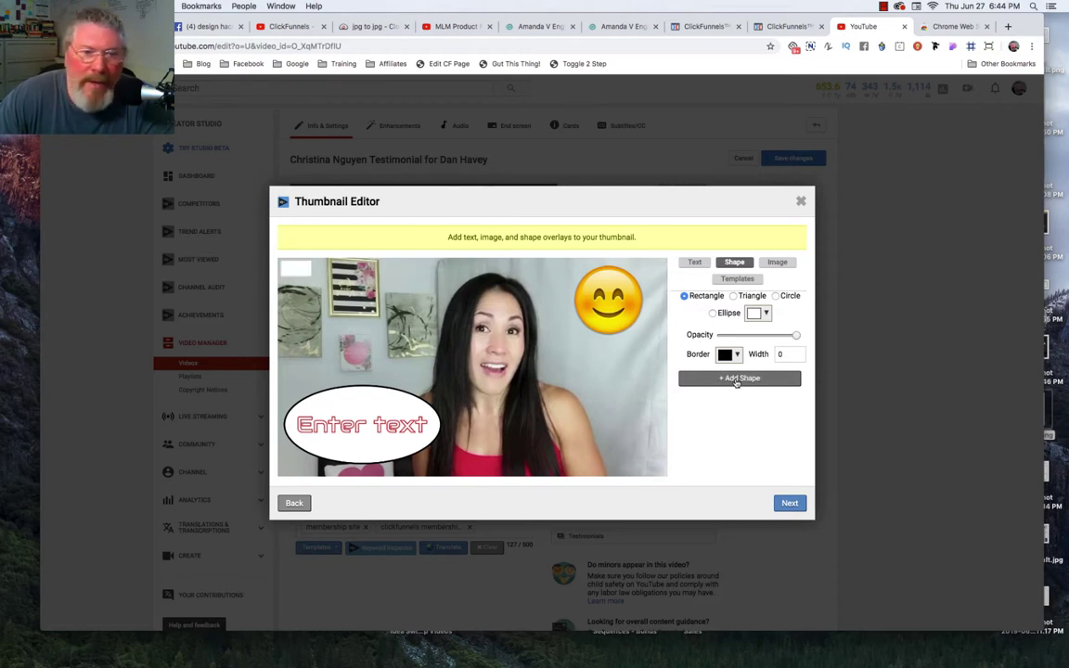
{"action": "left_click", "coordinate": [304, 268]}
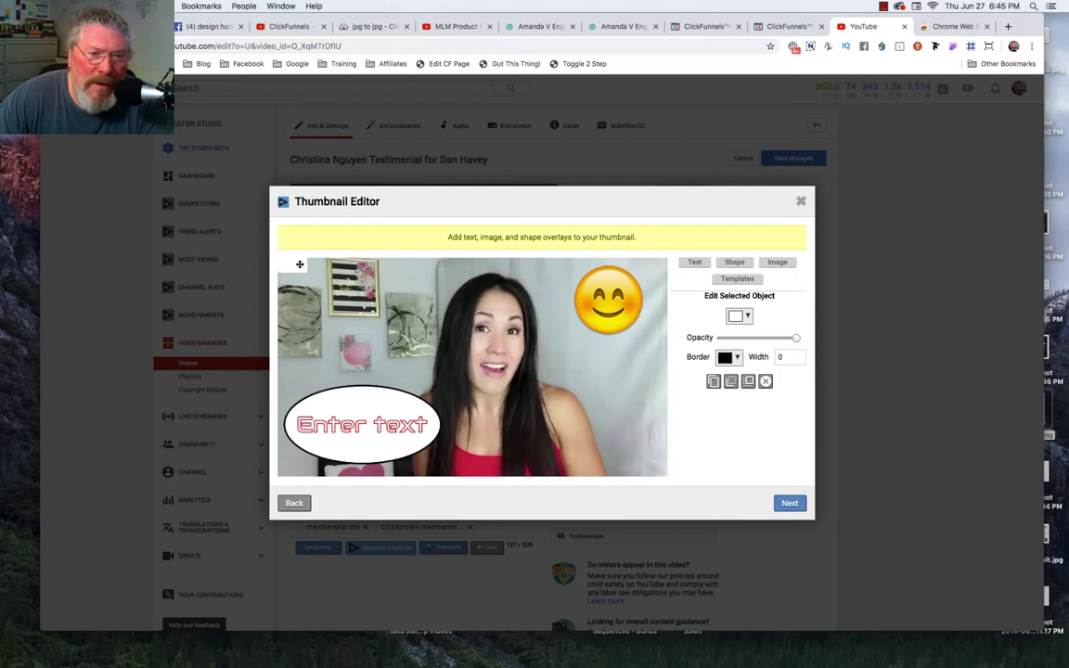
{"action": "left_click_drag", "start_coordinate": [318, 267], "coordinate": [679, 285]}
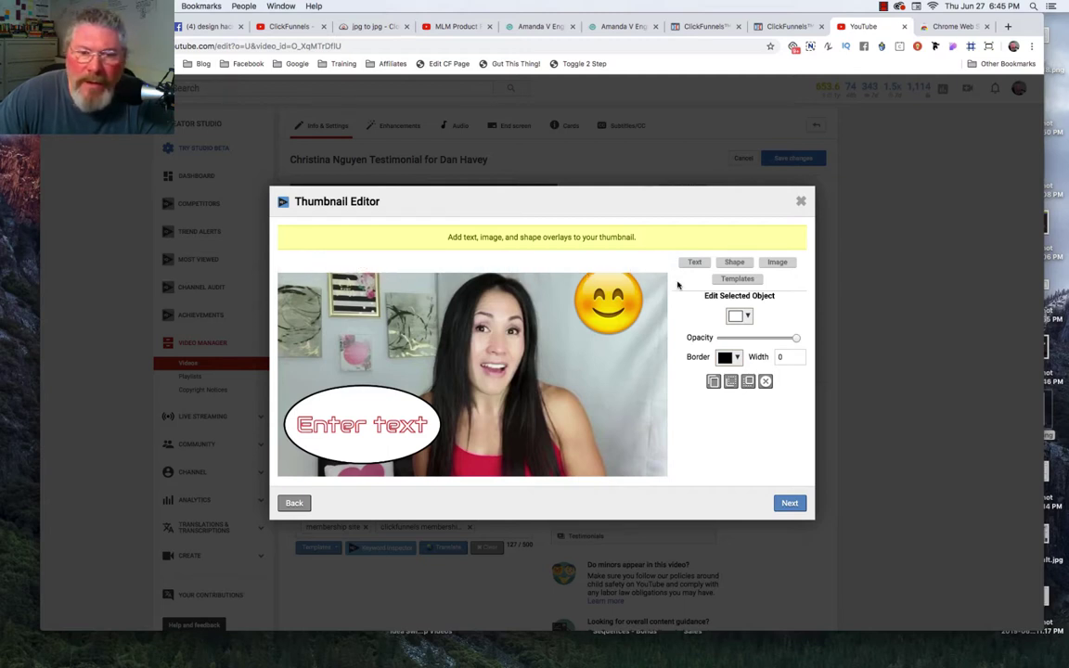
Step: Move the emoji down-left, raise the white ellipse, and centre the Enter text label inside it
{"action": "left_click", "coordinate": [582, 385]}
{"action": "left_click_drag", "start_coordinate": [608, 304], "coordinate": [583, 320]}
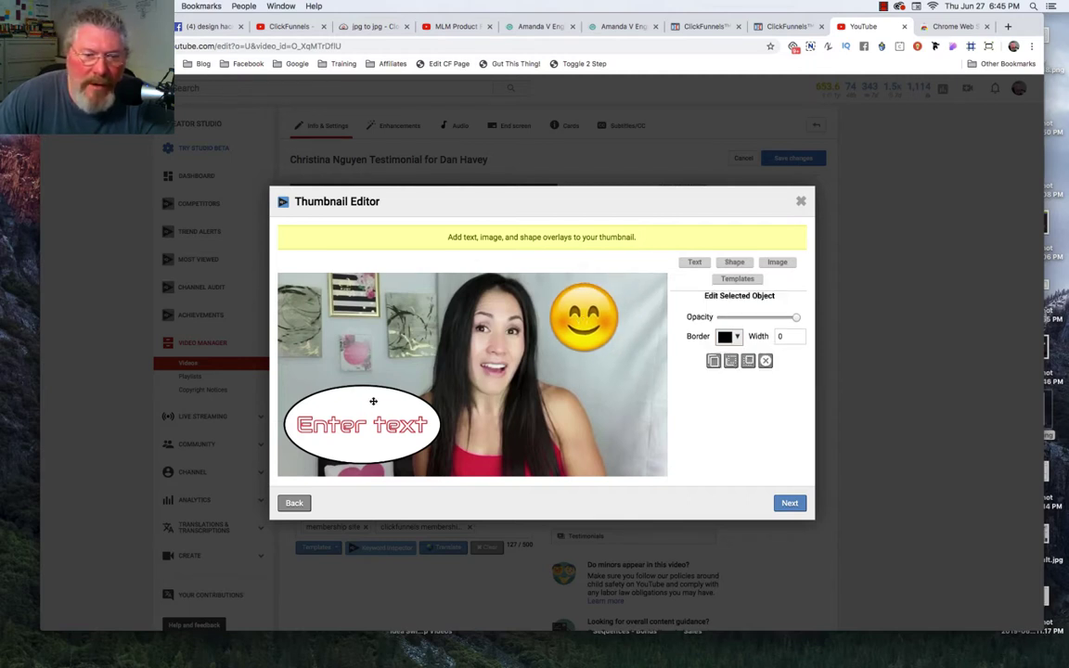
{"action": "left_click_drag", "start_coordinate": [374, 401], "coordinate": [374, 361]}
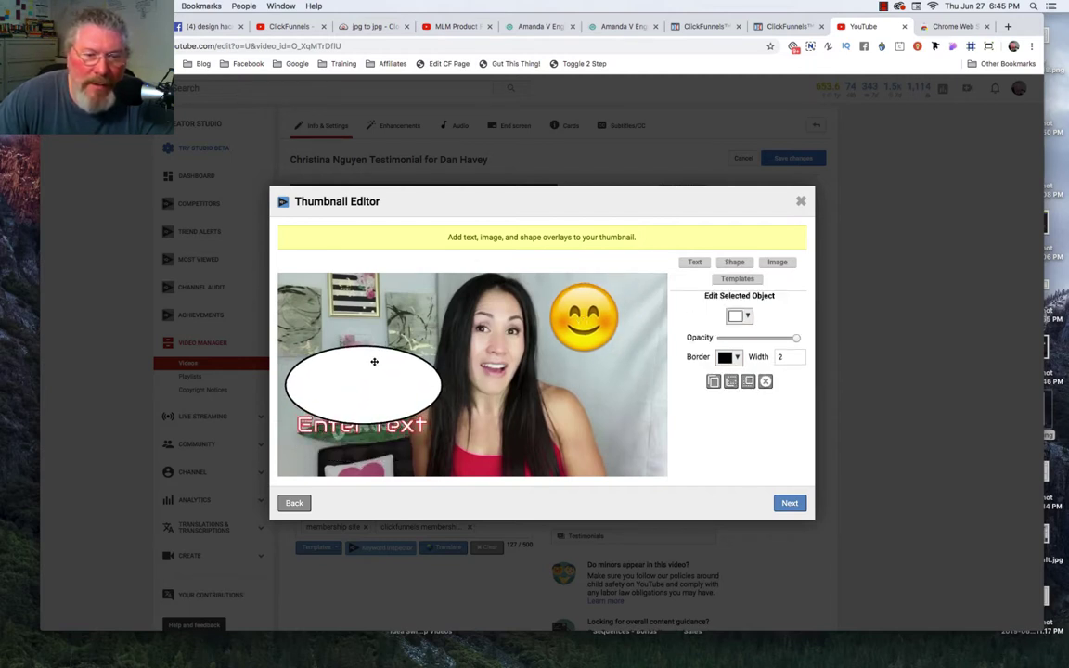
{"action": "left_click", "coordinate": [355, 428]}
{"action": "left_click_drag", "start_coordinate": [356, 427], "coordinate": [360, 380]}
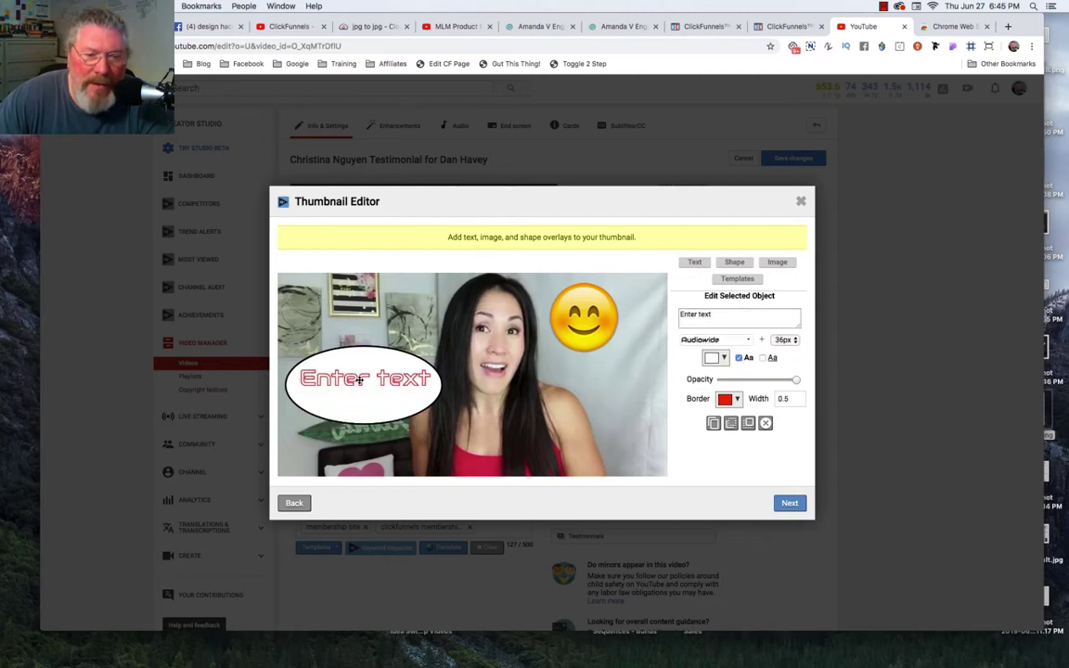
Step: Add a rectangle with black fill and position it along the thumbnail's bottom edge
{"action": "left_click", "coordinate": [735, 264]}
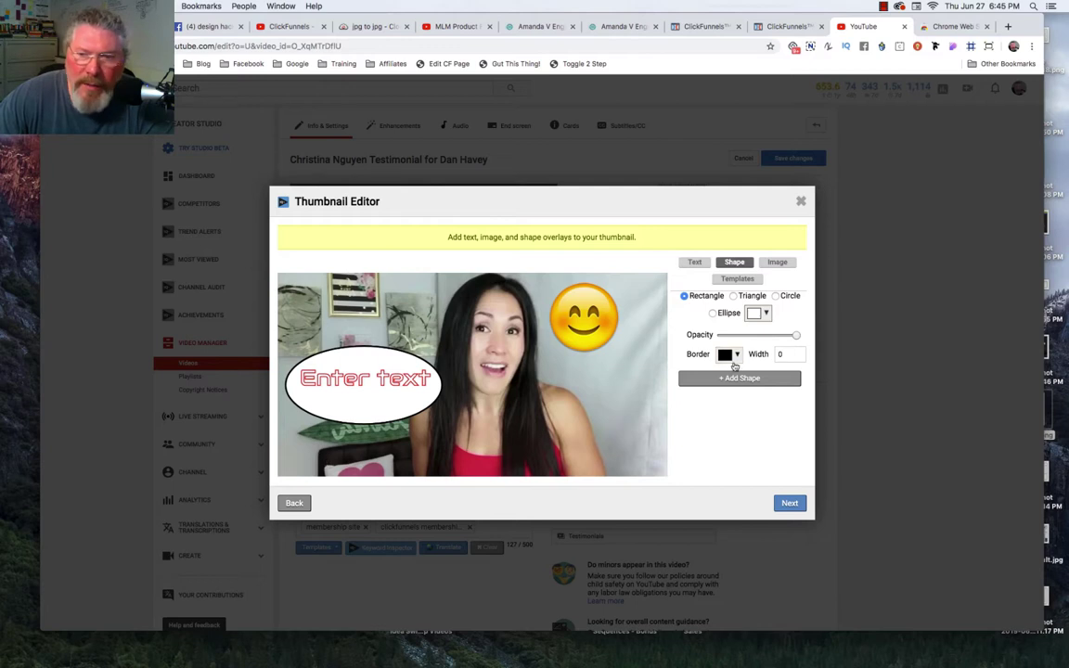
{"action": "left_click", "coordinate": [729, 380]}
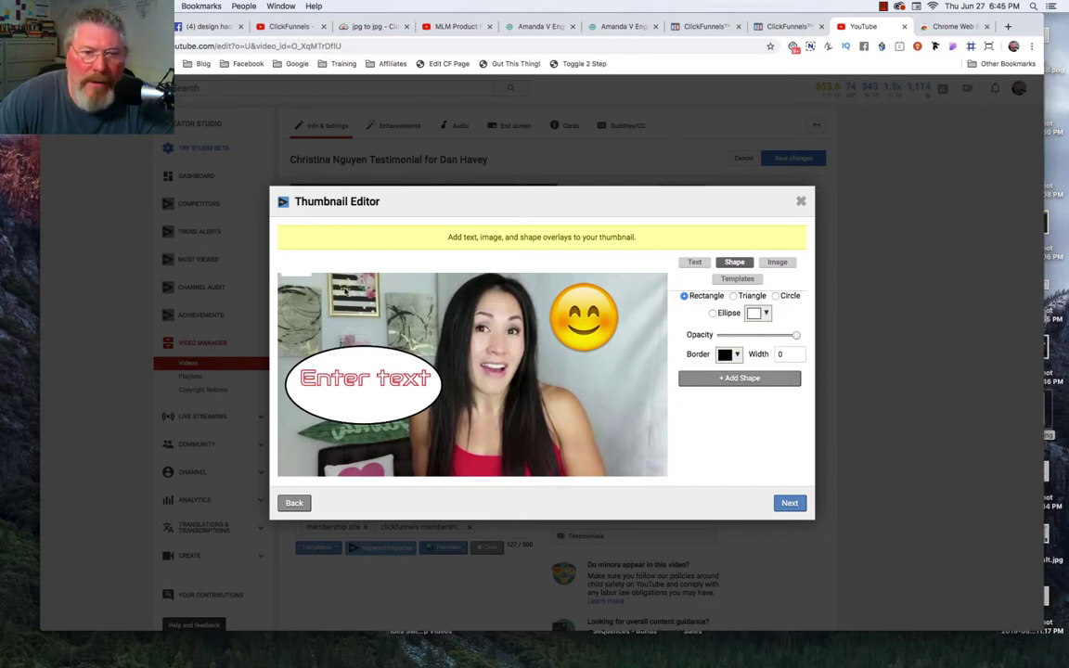
{"action": "left_click_drag", "start_coordinate": [301, 272], "coordinate": [482, 448]}
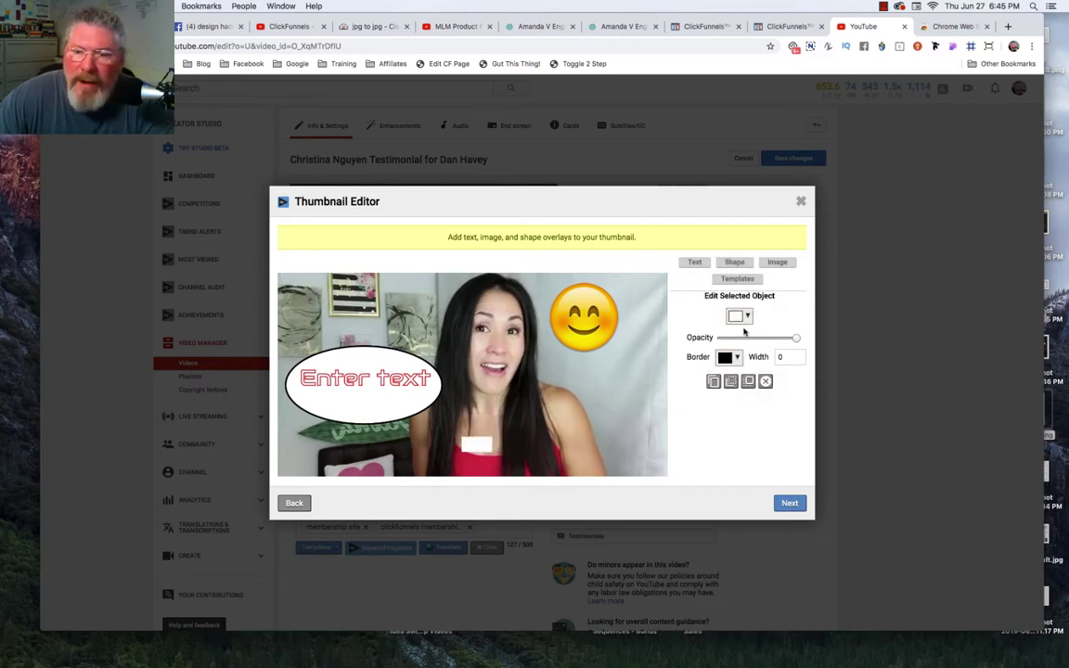
{"action": "left_click", "coordinate": [747, 317]}
{"action": "left_click", "coordinate": [771, 337]}
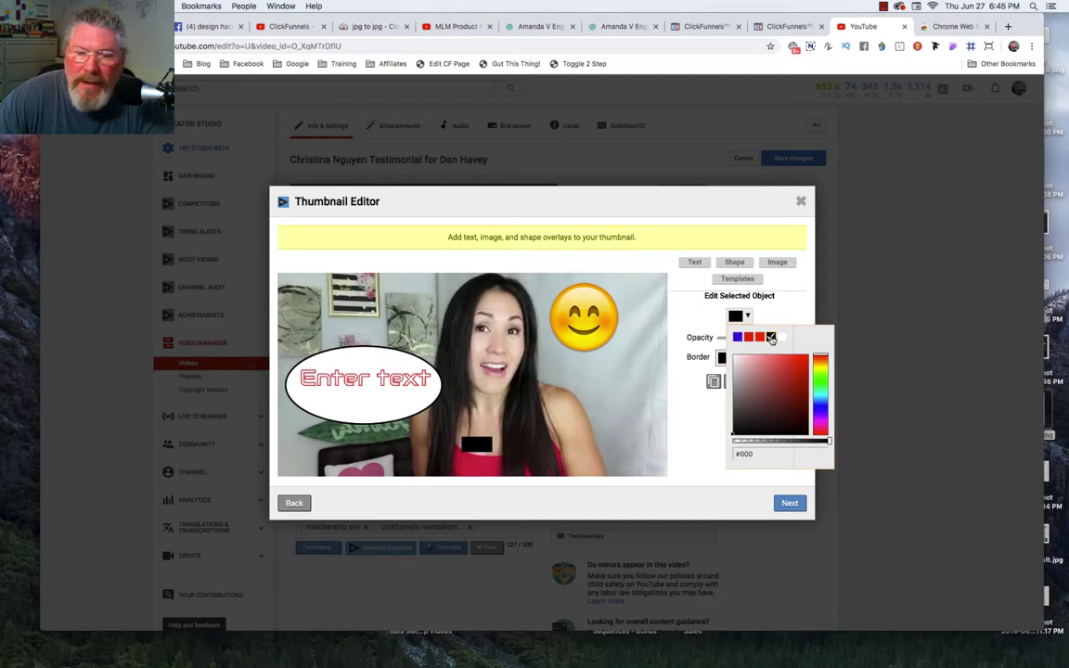
{"action": "left_click_drag", "start_coordinate": [473, 446], "coordinate": [670, 478]}
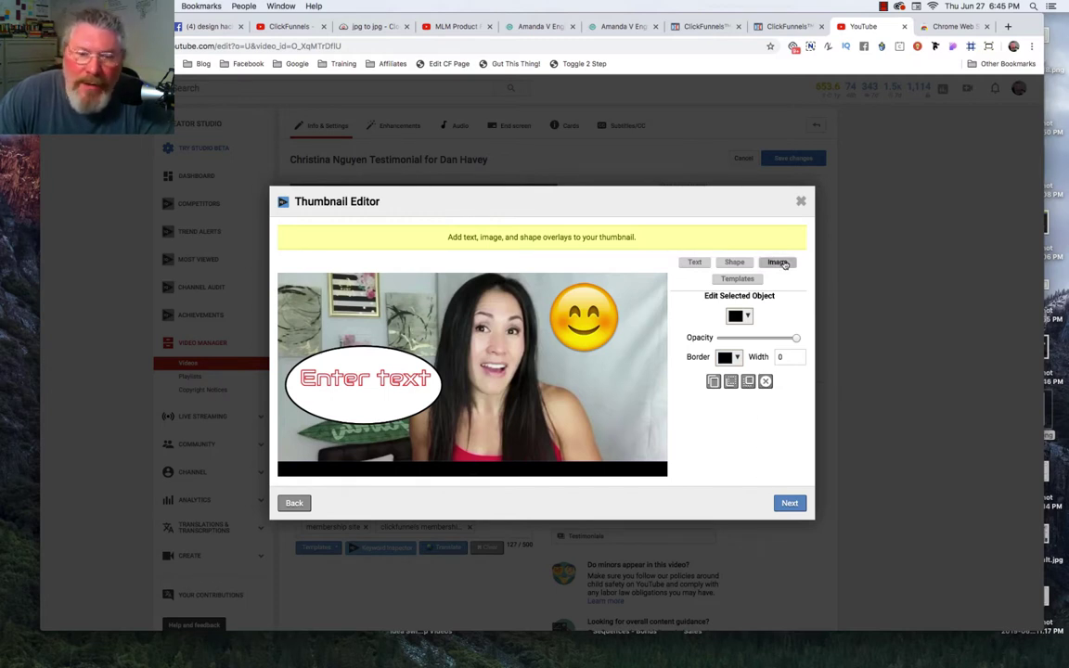
Step: Save the current overlays as a new template named test2
{"action": "left_click", "coordinate": [739, 281]}
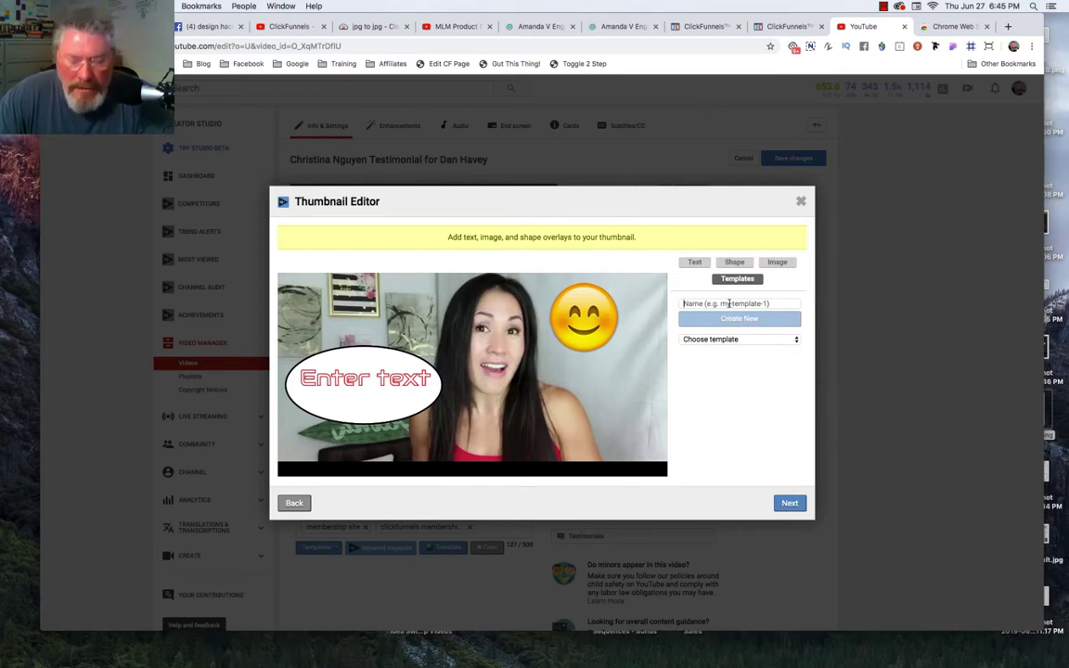
{"action": "left_click", "coordinate": [728, 303]}
{"action": "type", "text": "test"}
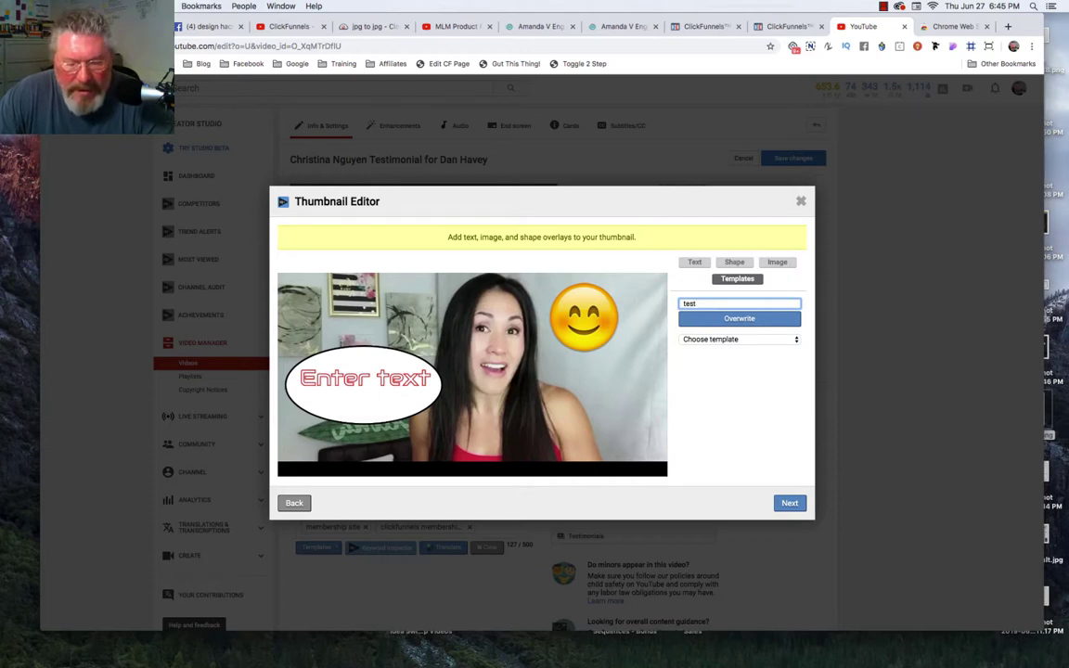
{"action": "type", "text": "2"}
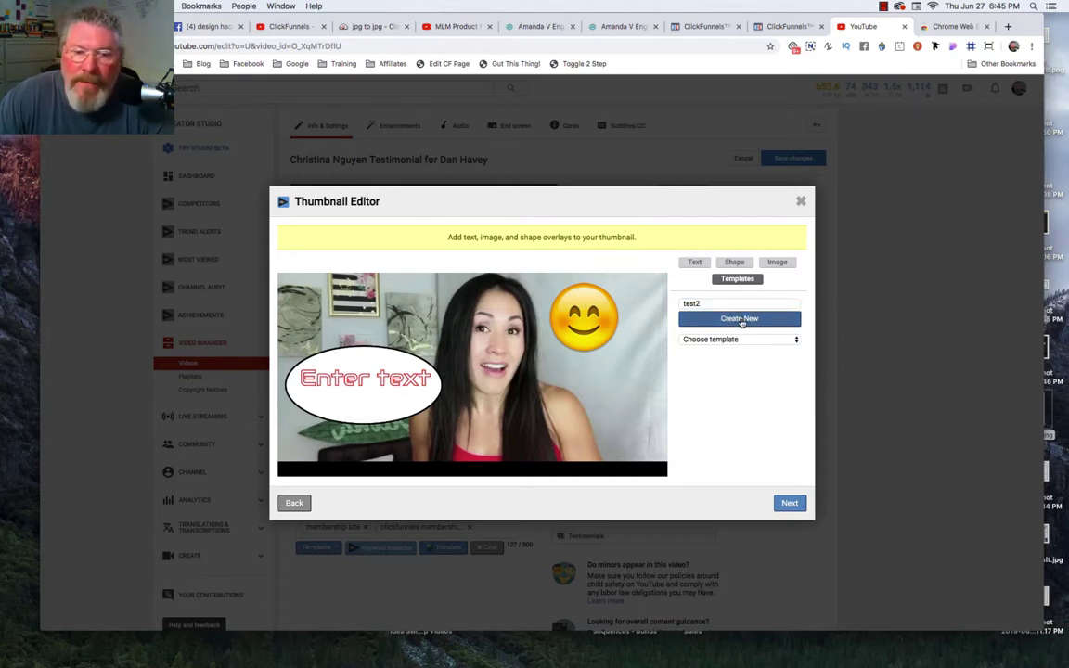
{"action": "left_click", "coordinate": [742, 319]}
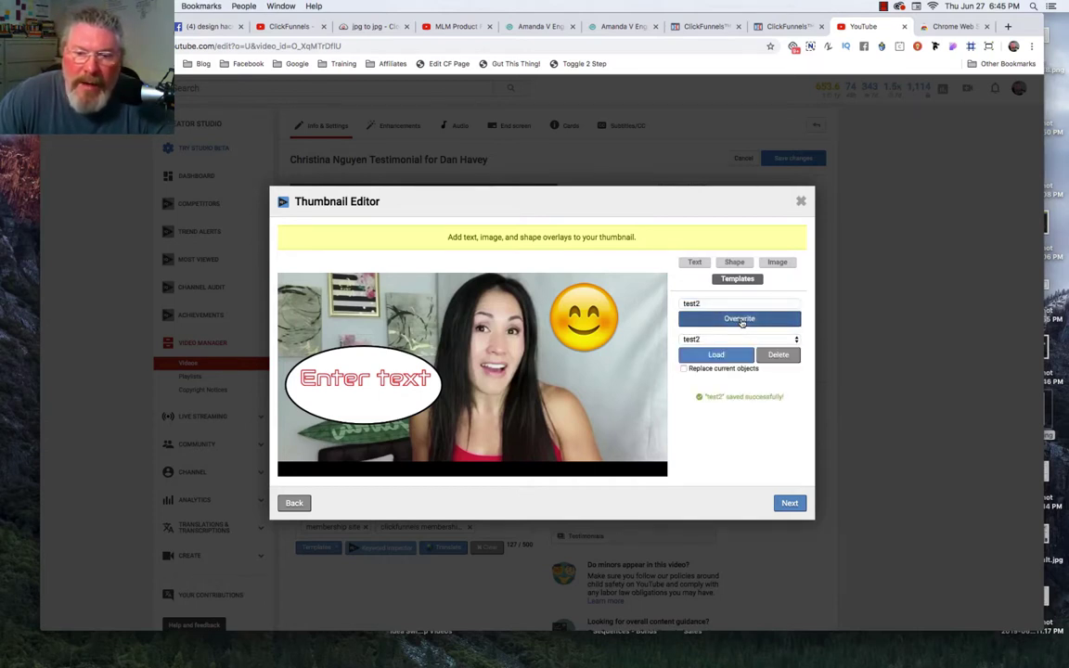
Step: Load the saved template 'test' onto the thumbnail and overwrite it
{"action": "left_click", "coordinate": [721, 340]}
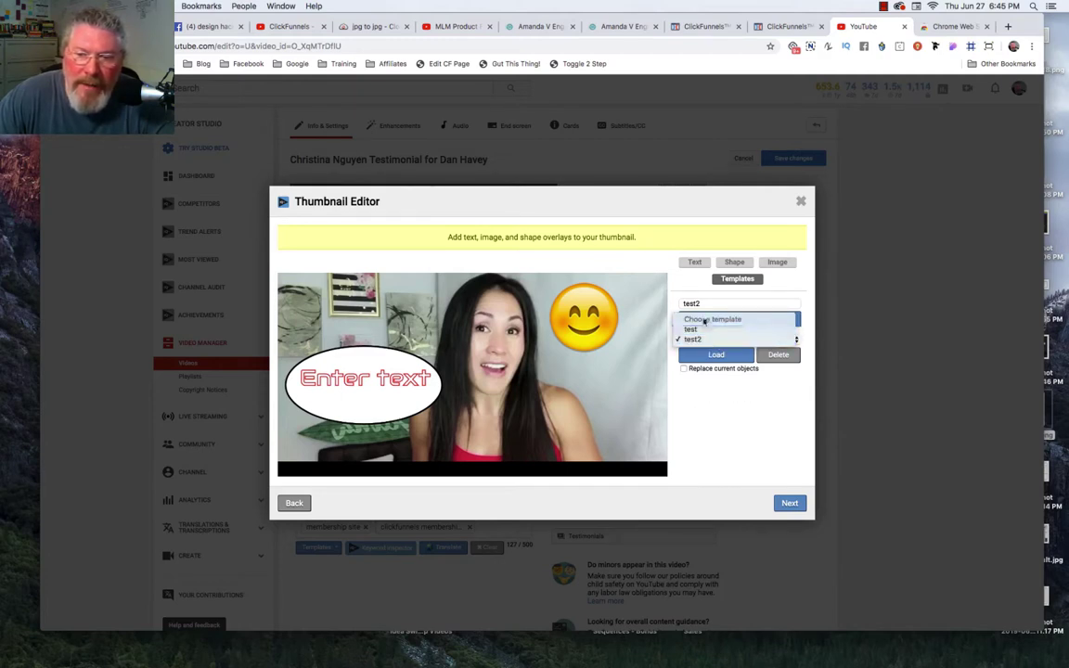
{"action": "left_click", "coordinate": [694, 331]}
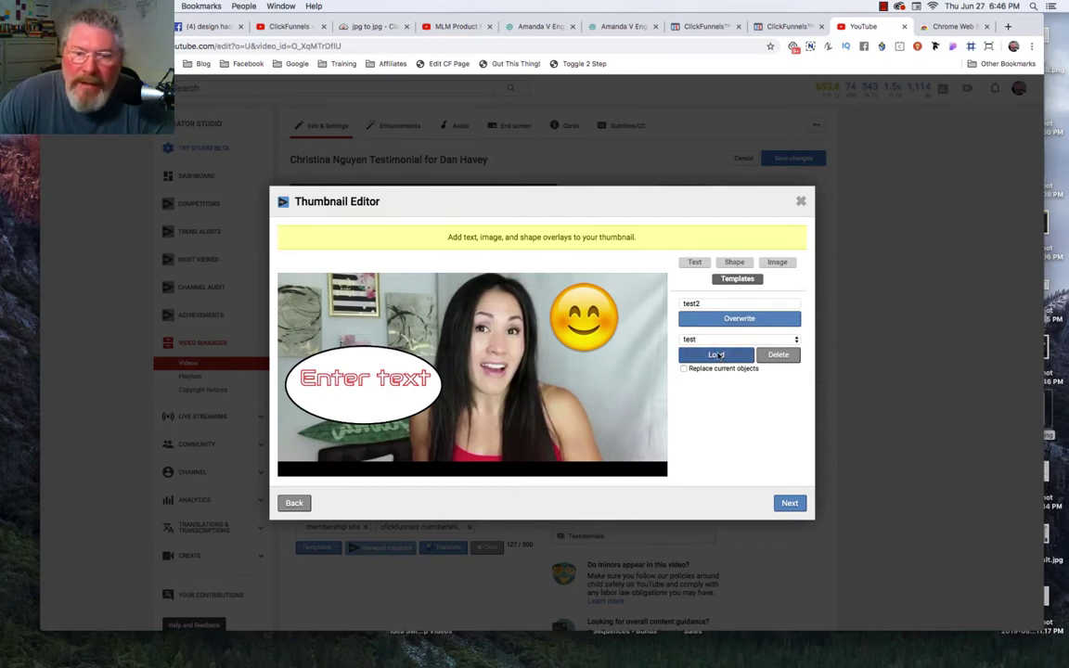
{"action": "left_click", "coordinate": [716, 355]}
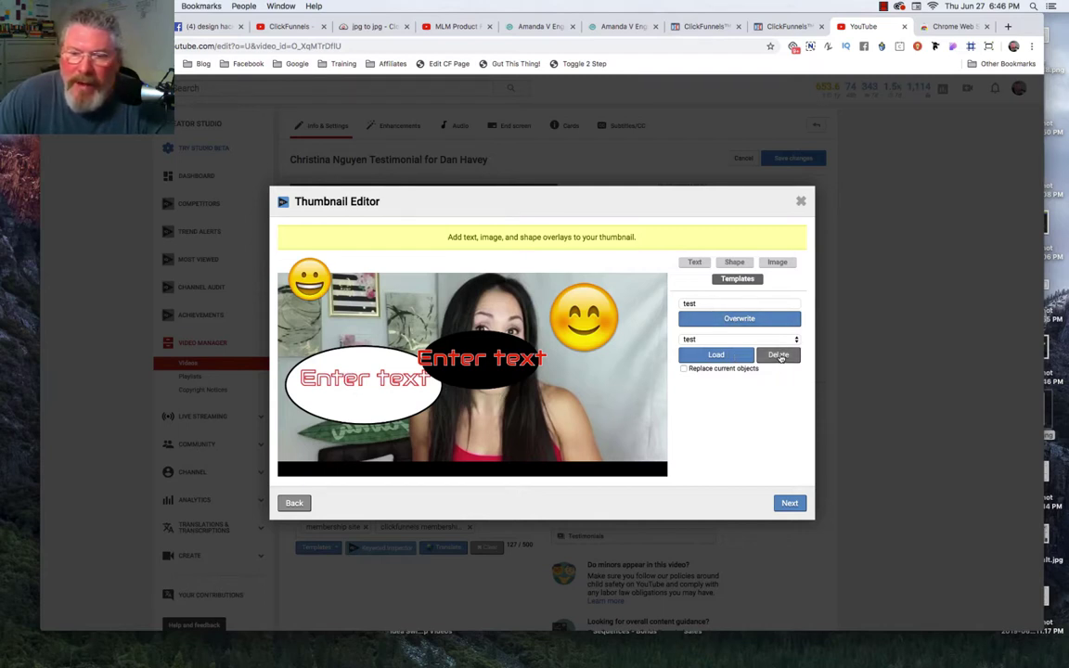
{"action": "left_click", "coordinate": [745, 319]}
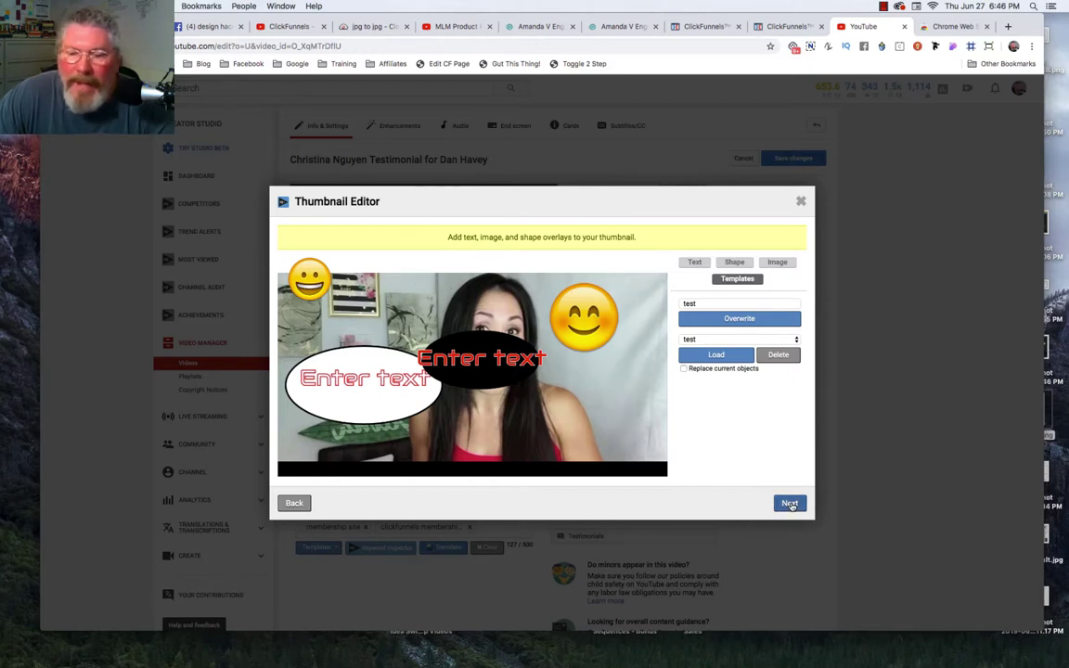
Step: Go to the preview step, save the custom thumbnail, and close the editor
{"action": "left_click", "coordinate": [790, 505]}
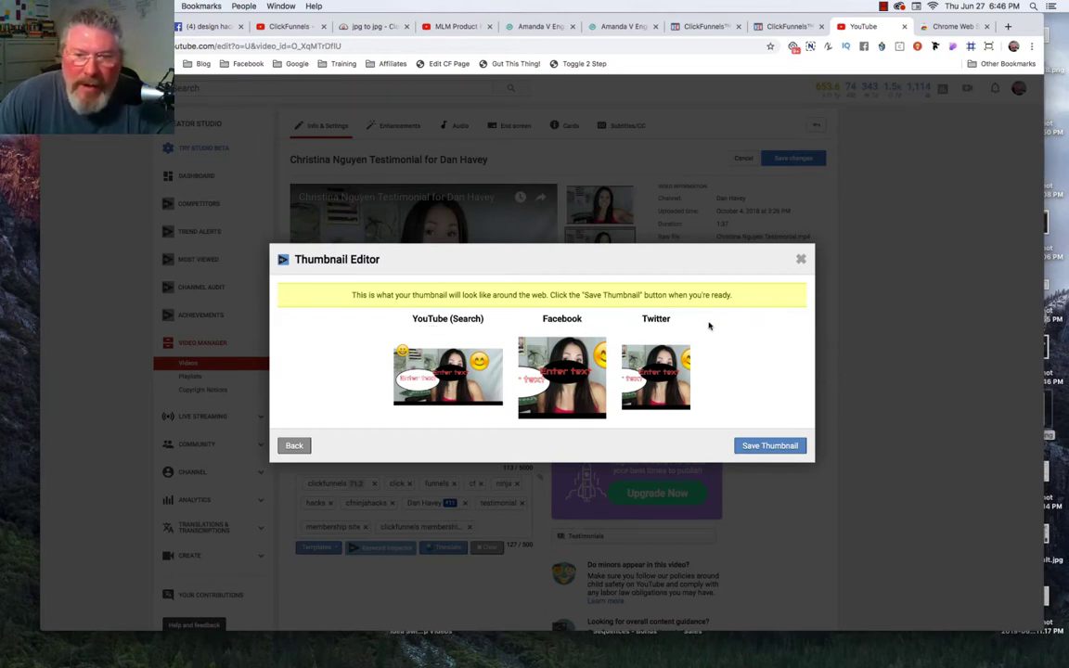
{"action": "left_click", "coordinate": [768, 447]}
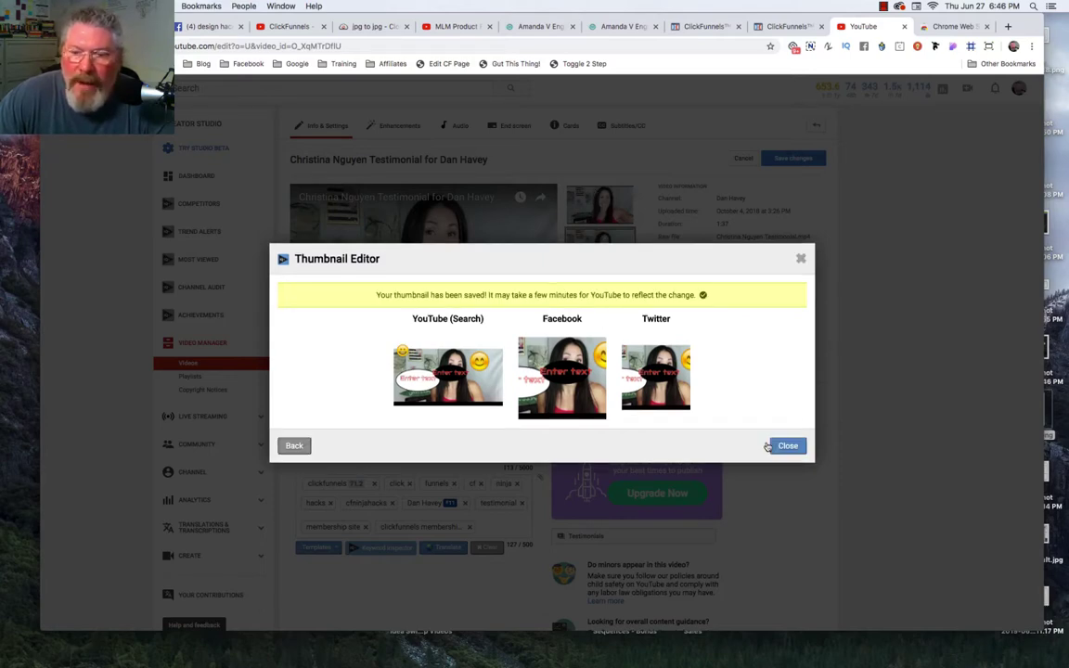
{"action": "left_click", "coordinate": [779, 446]}
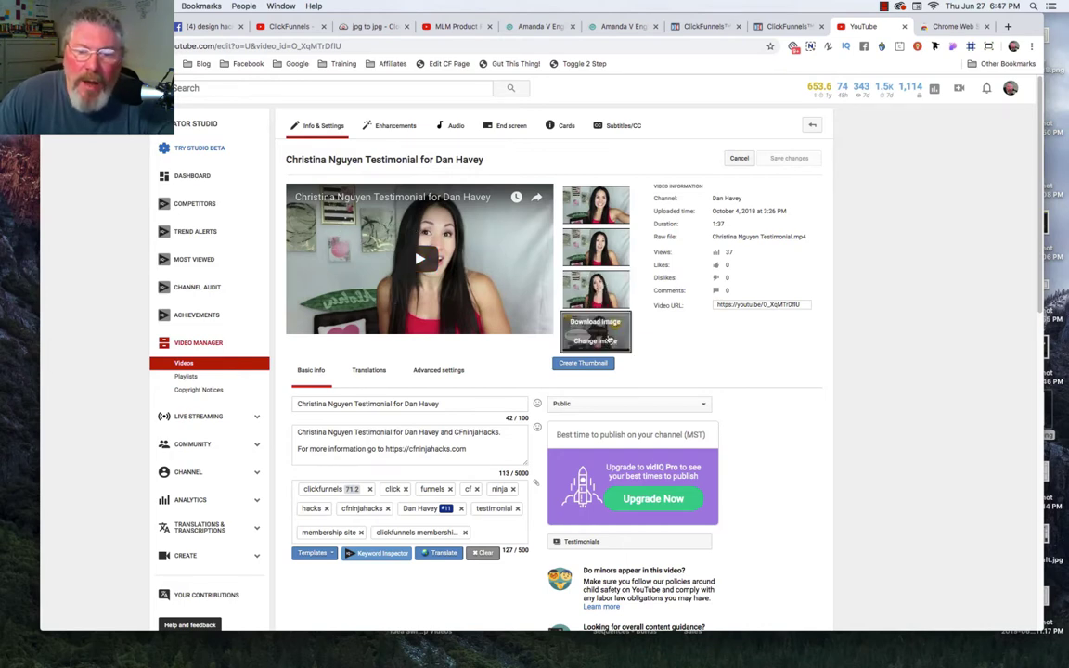
Step: Return to the Video Manager list showing the testimonial video's new emoji thumbnail
{"action": "mouse_move", "coordinate": [626, 352]}
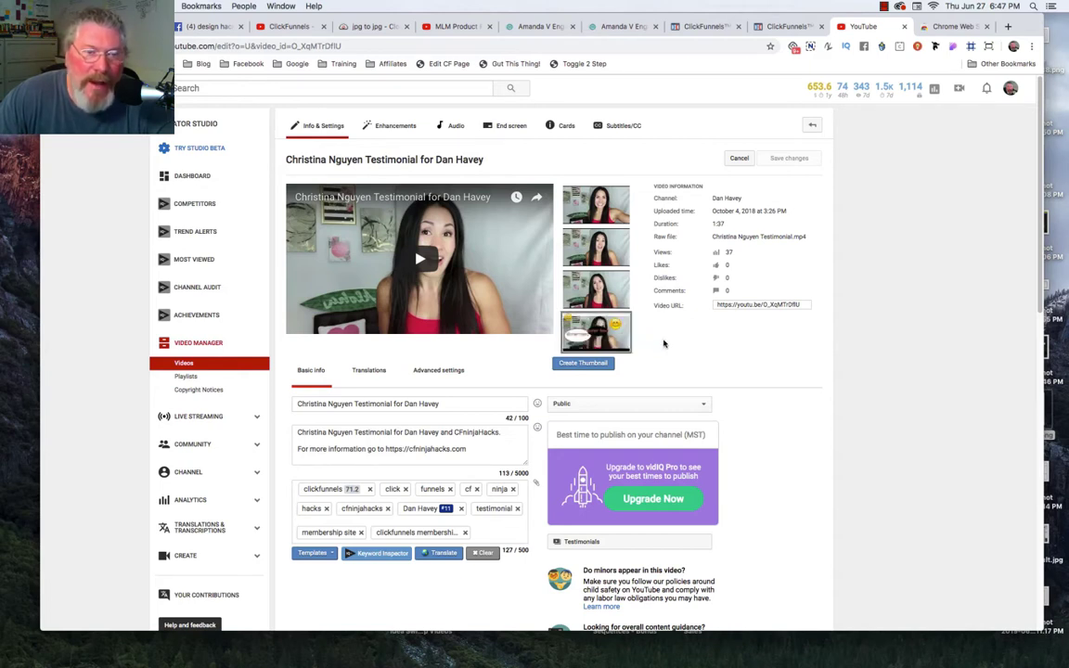
{"action": "left_click", "coordinate": [815, 129]}
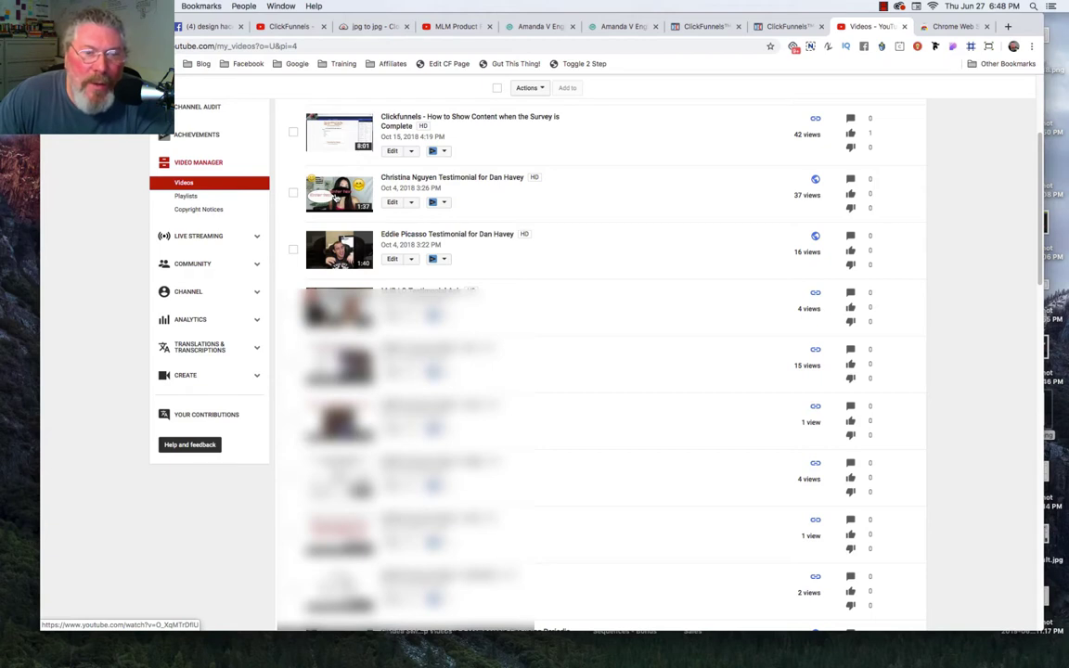
Step: Reopen the Thumbnail Editor from the testimonial video's actions dropdown
{"action": "left_click", "coordinate": [444, 202]}
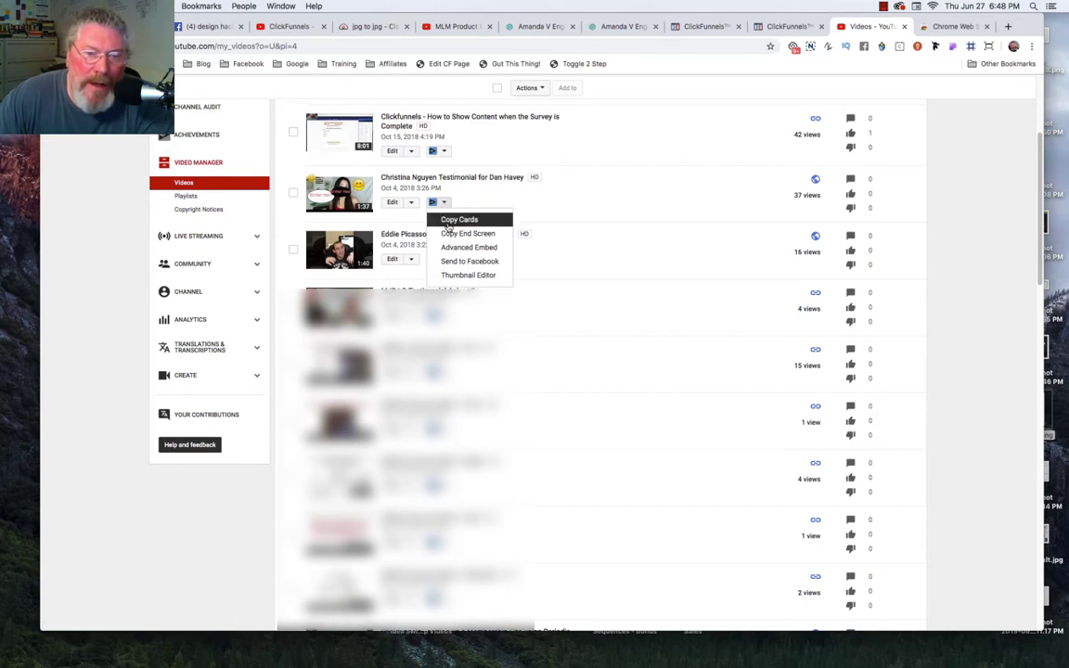
{"action": "left_click", "coordinate": [465, 276]}
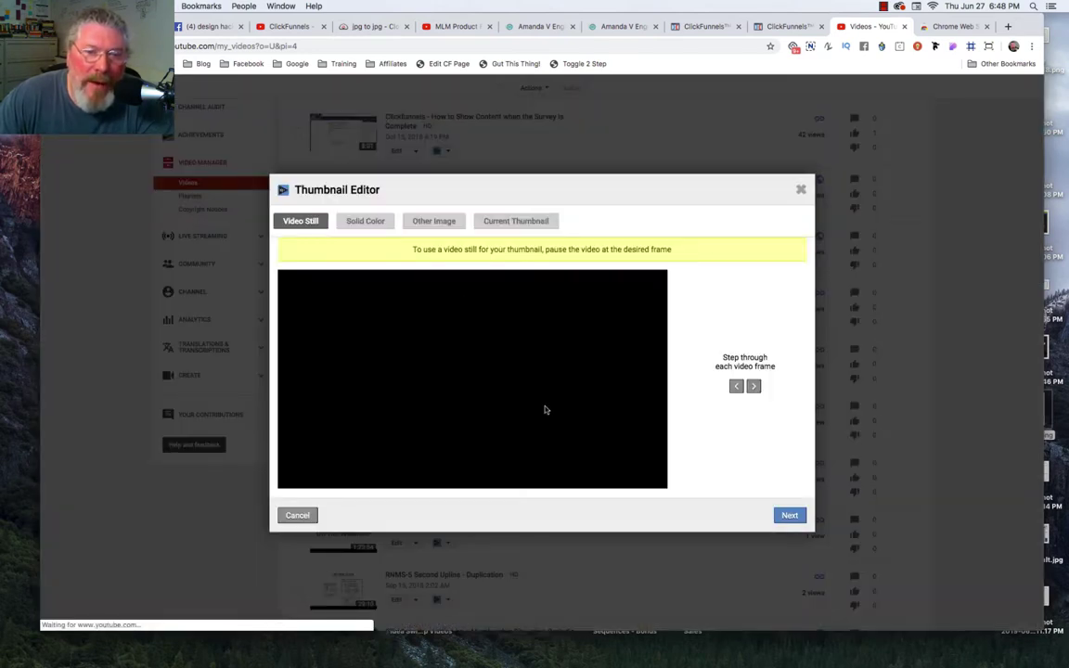